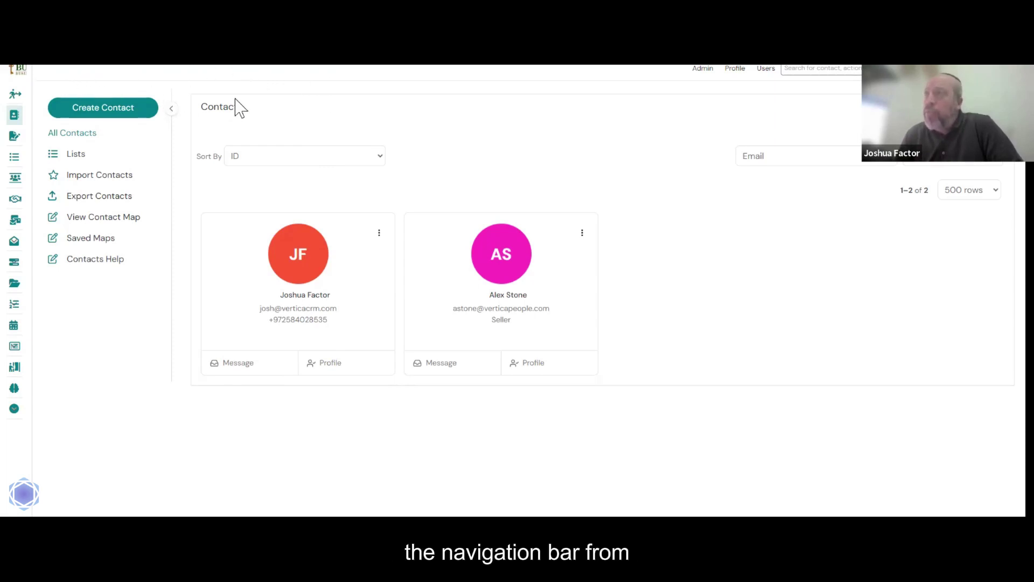
Show all contacts, open the profile of the first contact in the list and collapse the record's side menu.
{"action": "mouse_move", "coordinate": [30, 84]}
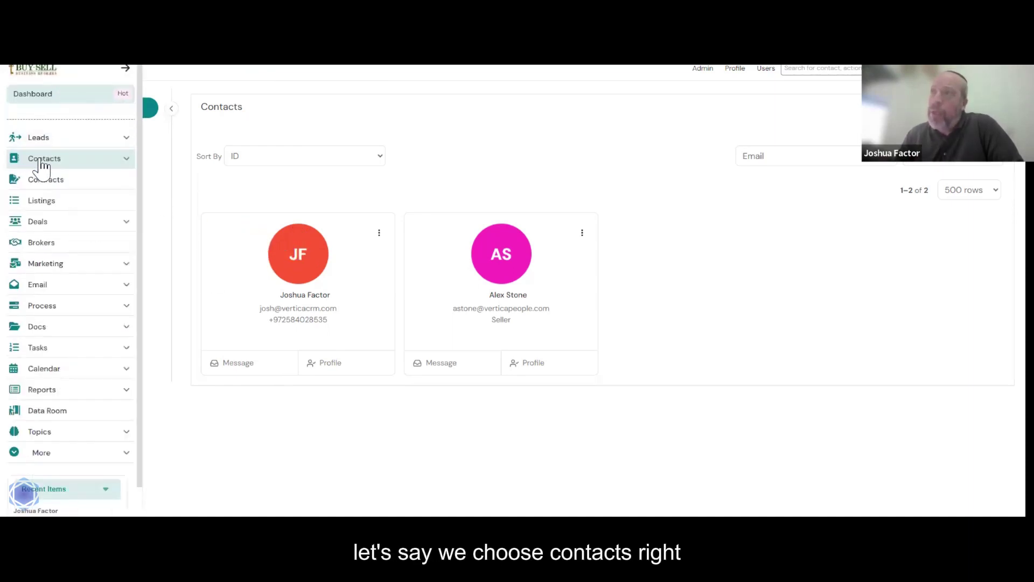
{"action": "left_click", "coordinate": [69, 160]}
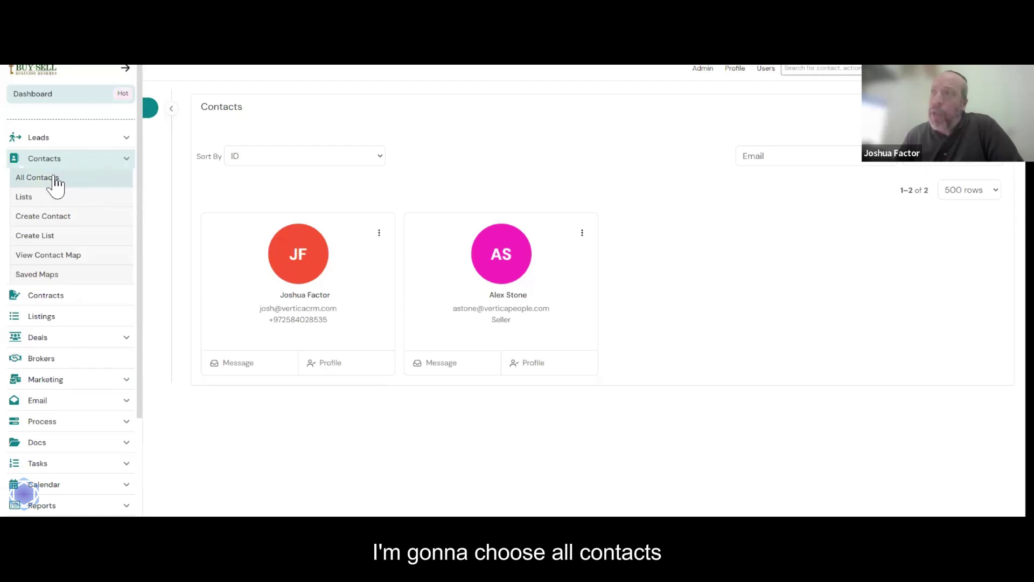
{"action": "left_click", "coordinate": [51, 181]}
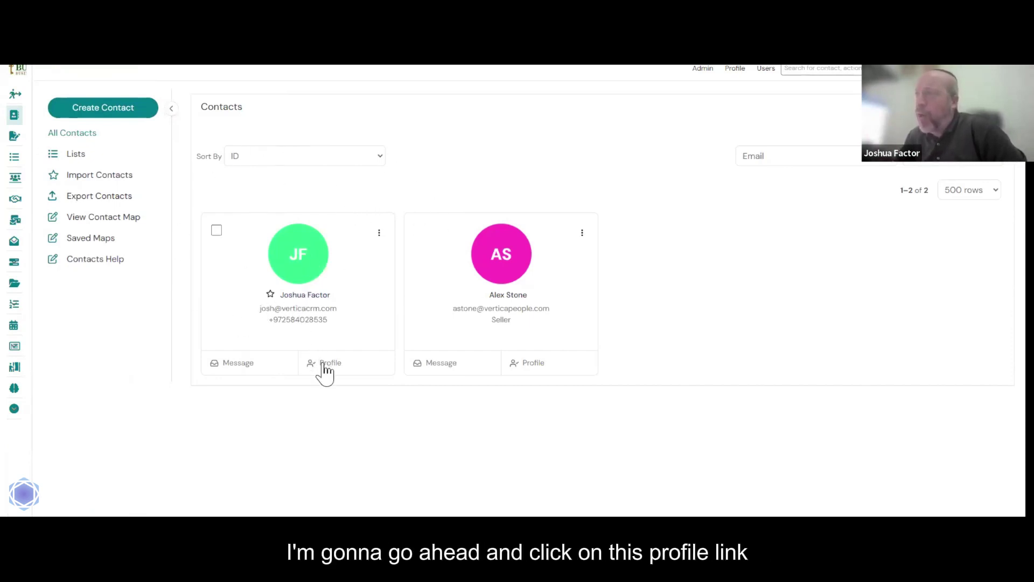
{"action": "left_click", "coordinate": [316, 297]}
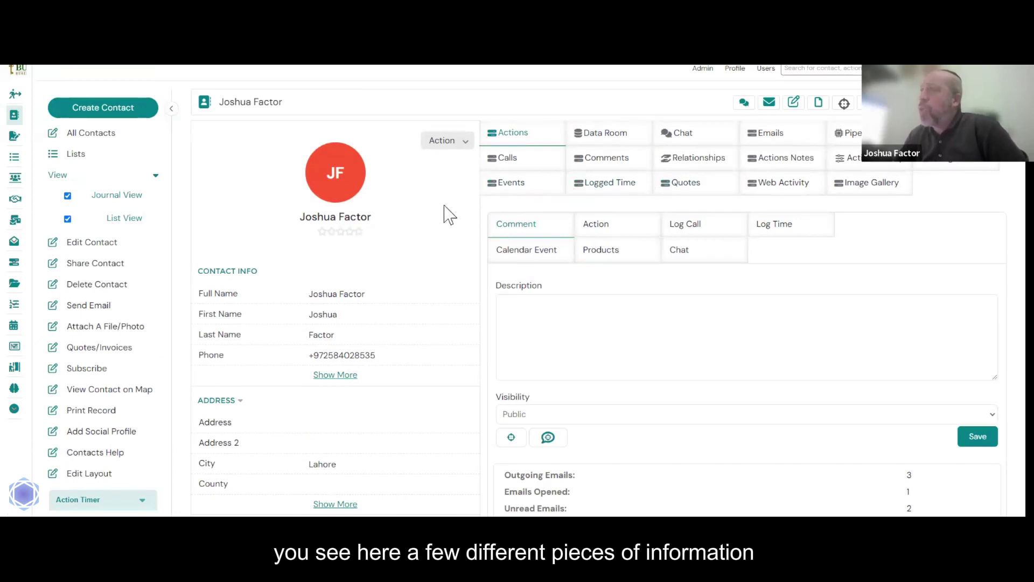
{"action": "left_click", "coordinate": [173, 115]}
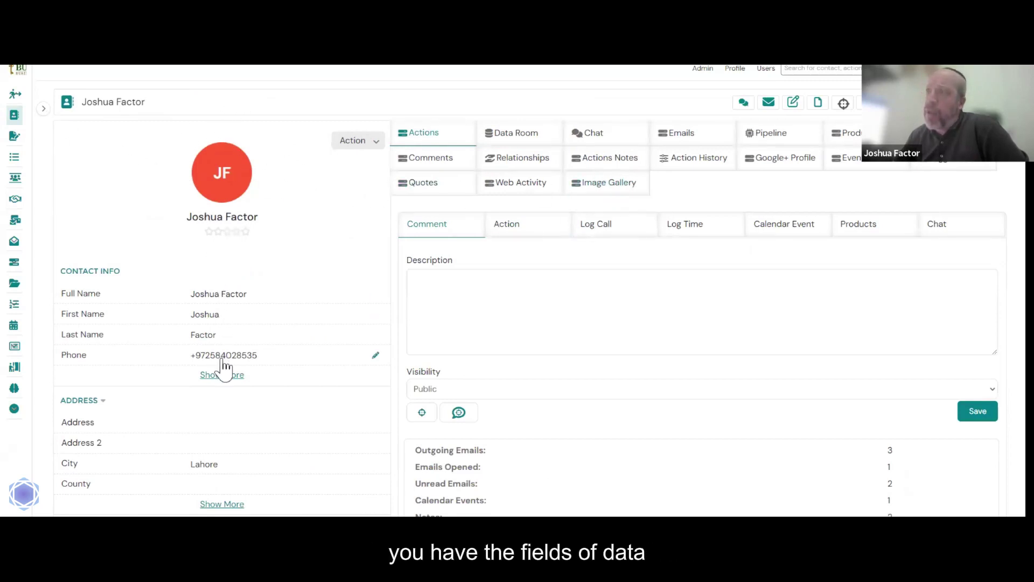
Examine the contact's field sections from Contact Info to Internal Information, expanding the hidden Contact Info rows and collapsing them again.
{"action": "scroll", "coordinate": [249, 337], "scroll_direction": "down", "scroll_amount": 1}
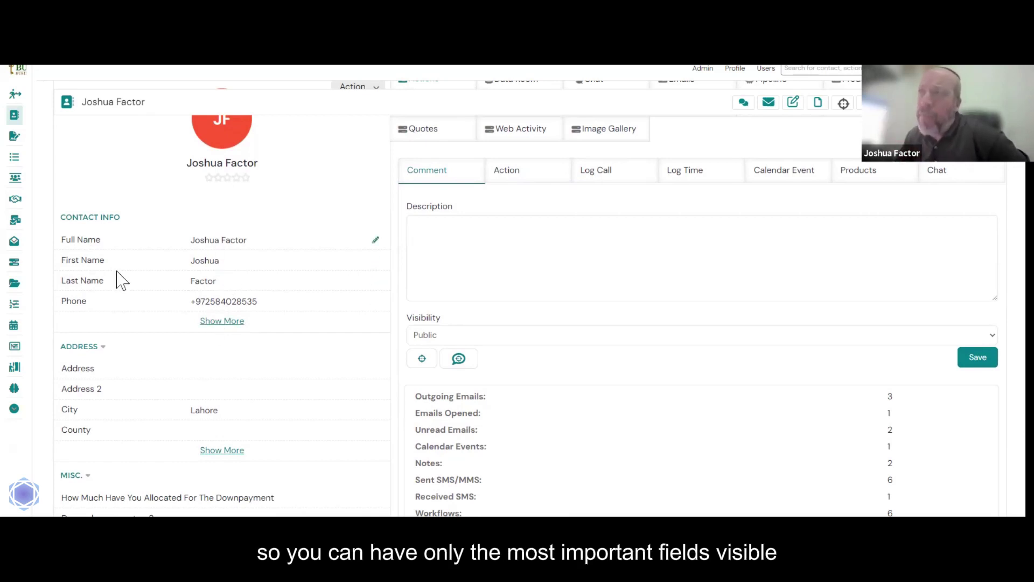
{"action": "left_click", "coordinate": [222, 323]}
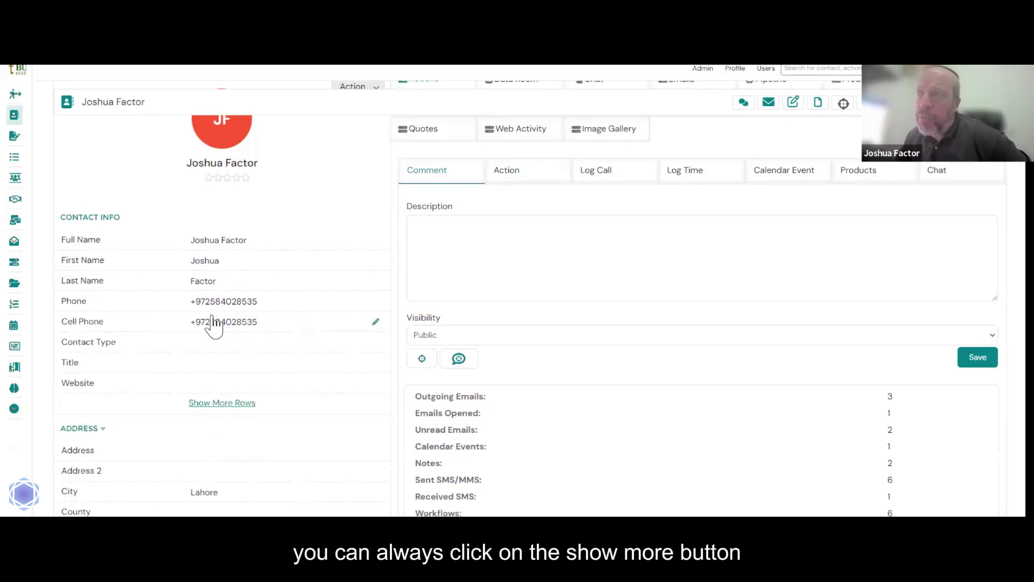
{"action": "left_click", "coordinate": [237, 404]}
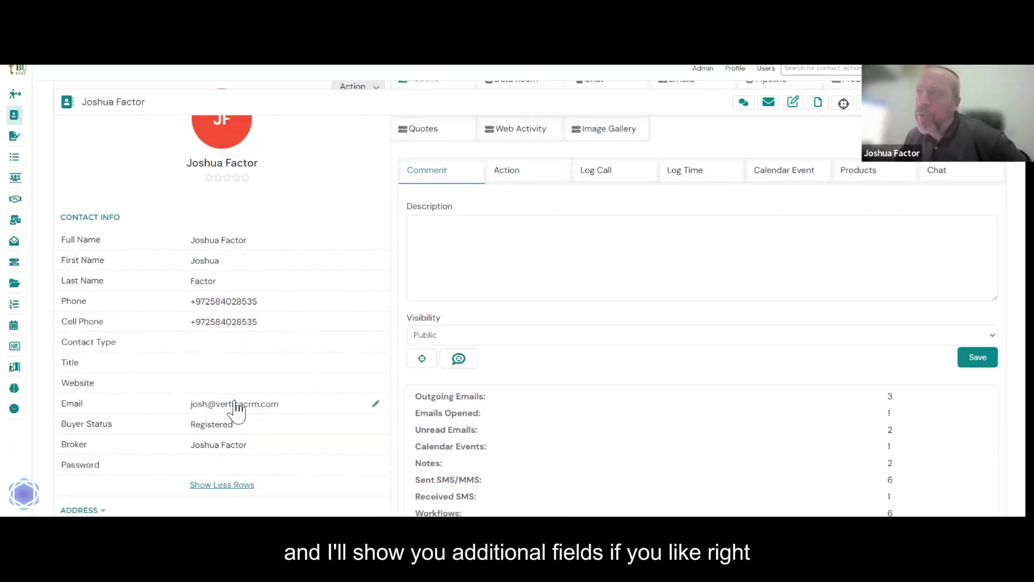
{"action": "scroll", "coordinate": [237, 410], "scroll_direction": "down", "scroll_amount": 3}
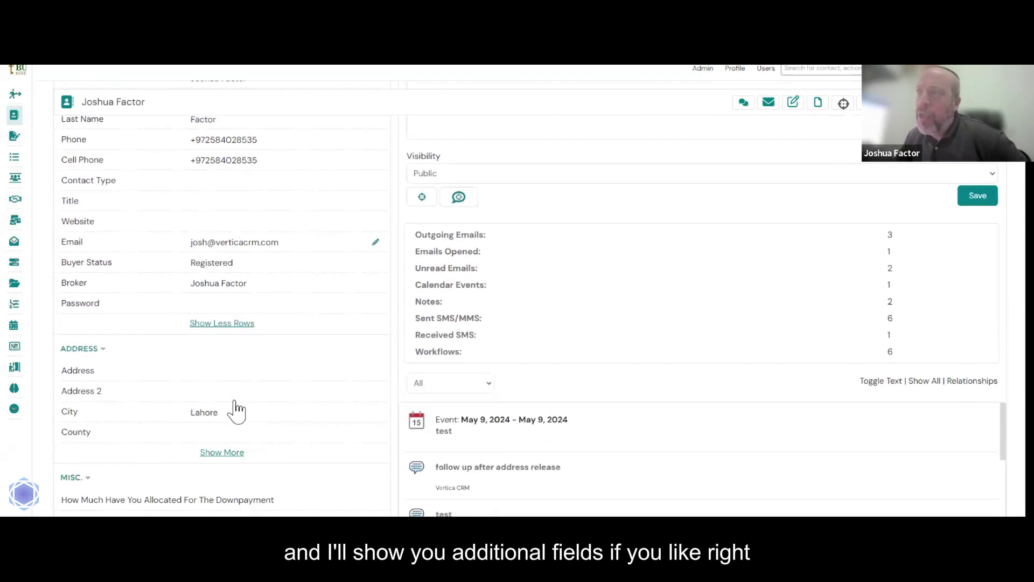
{"action": "left_click", "coordinate": [237, 324]}
{"action": "scroll", "coordinate": [239, 331], "scroll_direction": "down", "scroll_amount": 2}
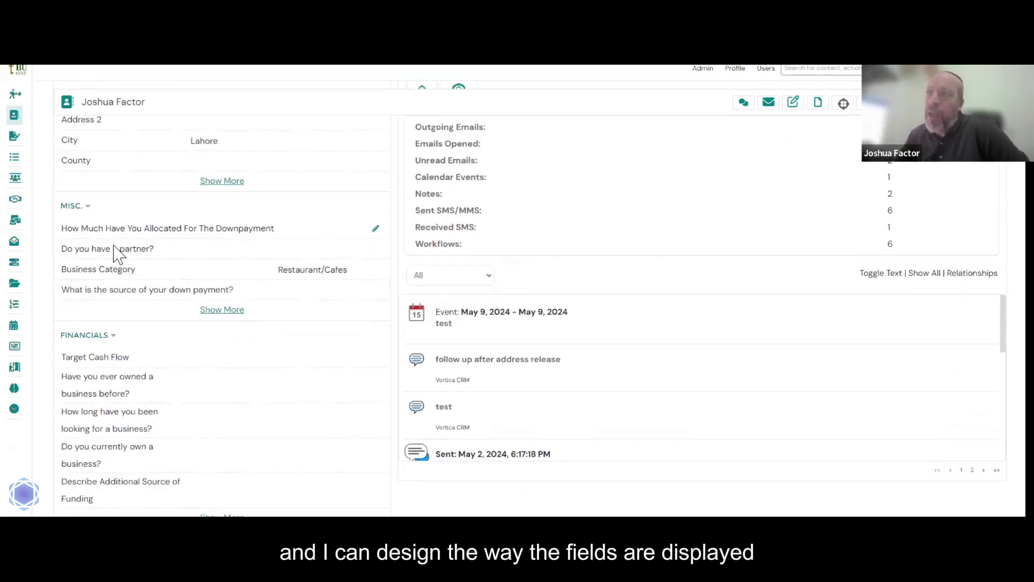
{"action": "scroll", "coordinate": [206, 396], "scroll_direction": "down", "scroll_amount": 3}
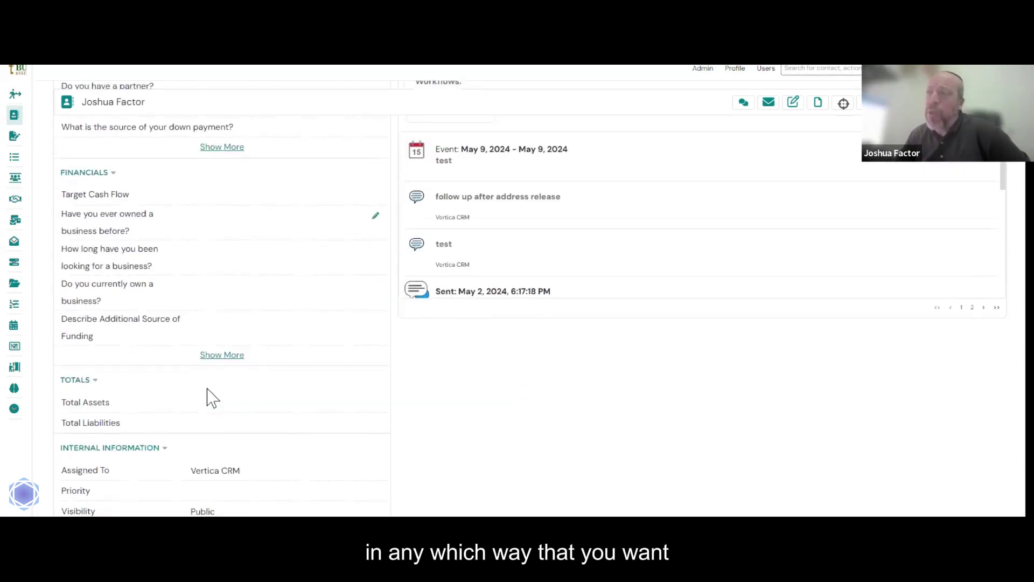
{"action": "scroll", "coordinate": [208, 397], "scroll_direction": "down", "scroll_amount": 3}
{"action": "scroll", "coordinate": [208, 397], "scroll_direction": "up", "scroll_amount": 11}
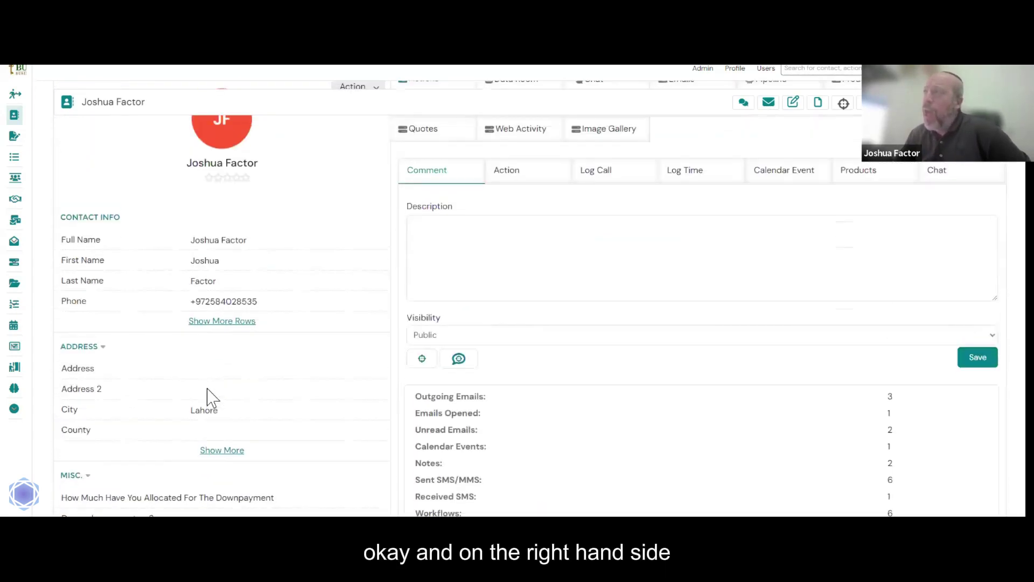
{"action": "scroll", "coordinate": [211, 399], "scroll_direction": "up", "scroll_amount": 2}
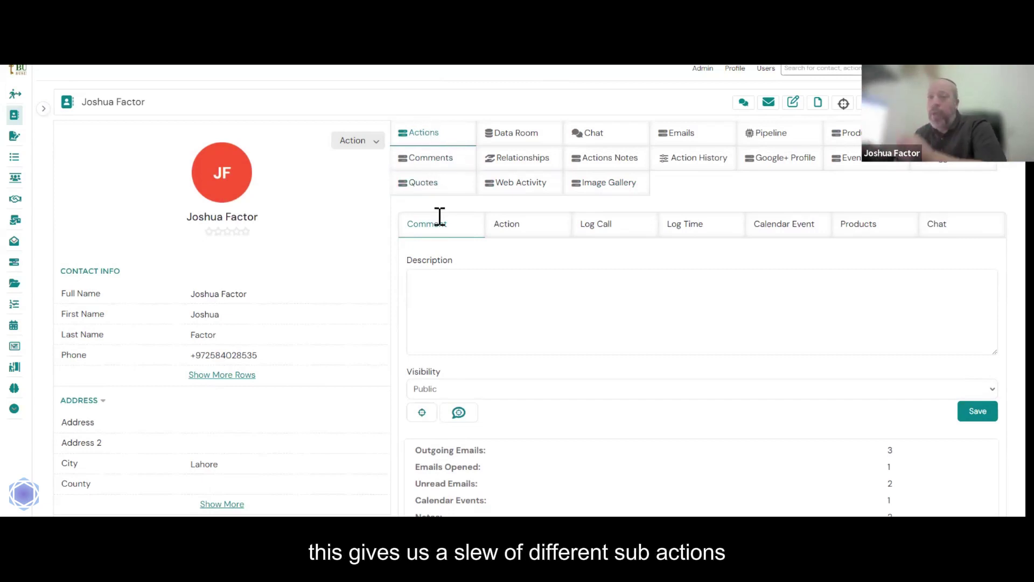
Add a comment with the description "test" to the contact record and save it.
{"action": "left_click", "coordinate": [427, 285]}
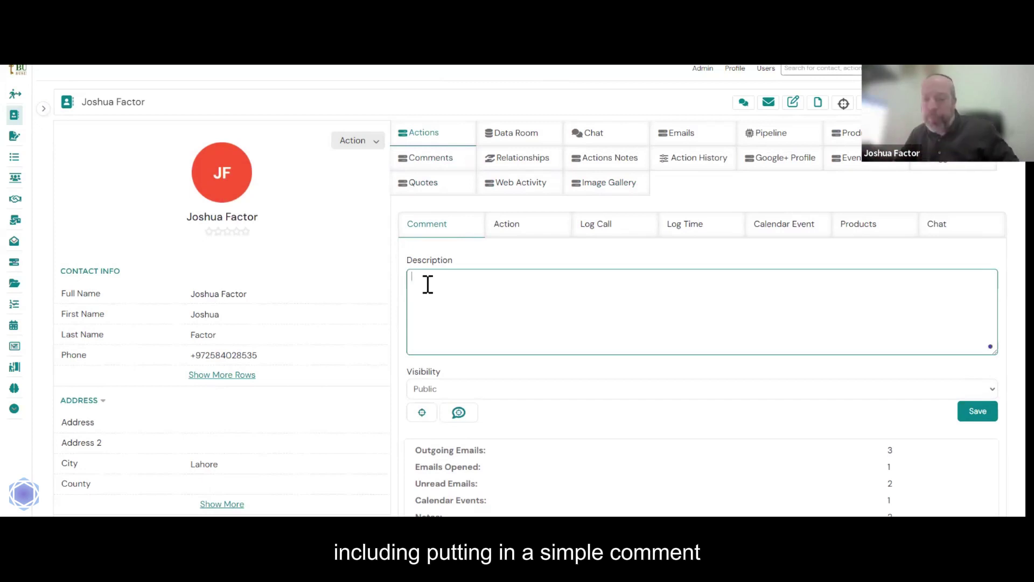
{"action": "type", "text": "test"}
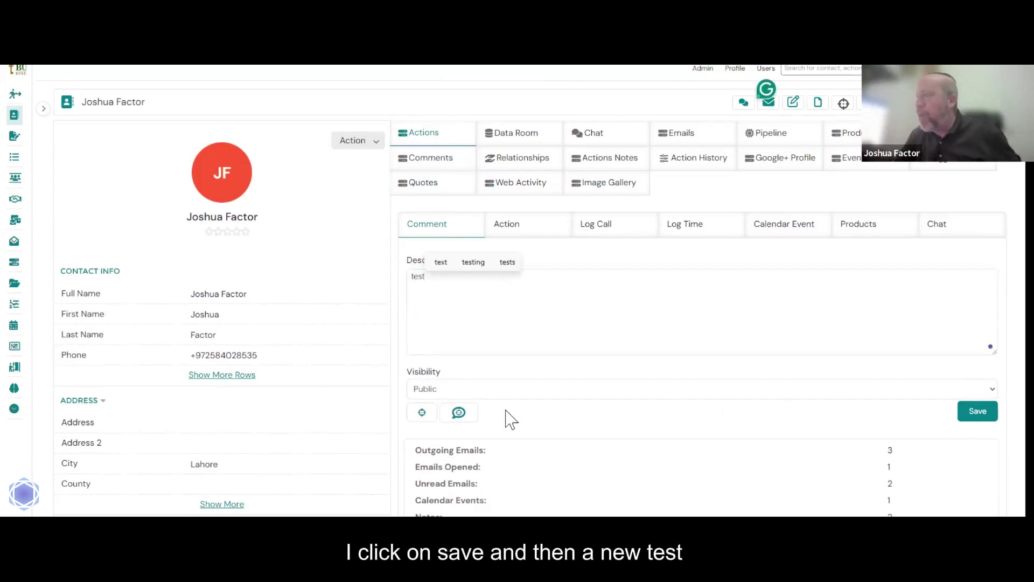
{"action": "scroll", "coordinate": [502, 377], "scroll_direction": "down", "scroll_amount": 5}
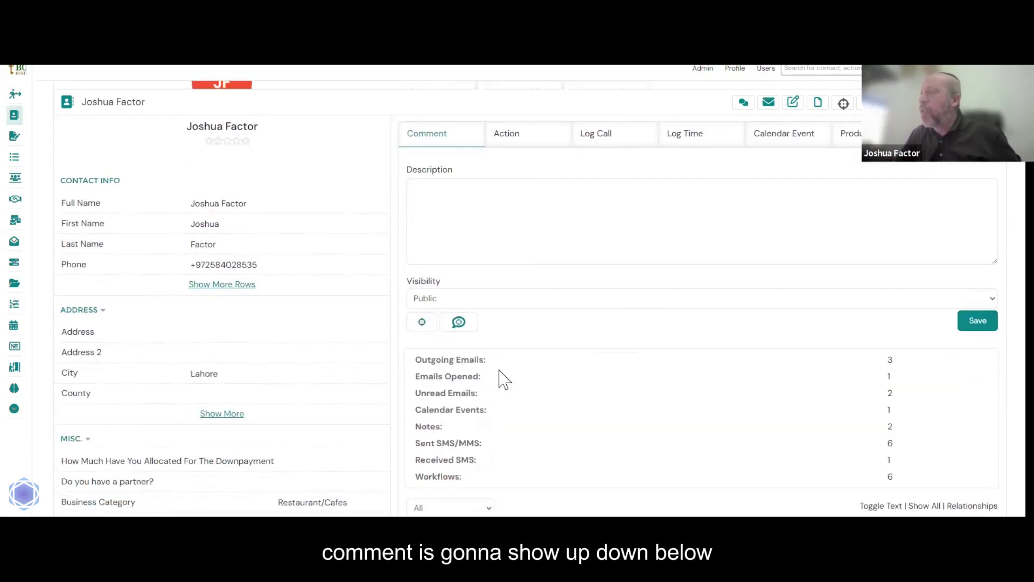
{"action": "scroll", "coordinate": [486, 416], "scroll_direction": "up", "scroll_amount": 5}
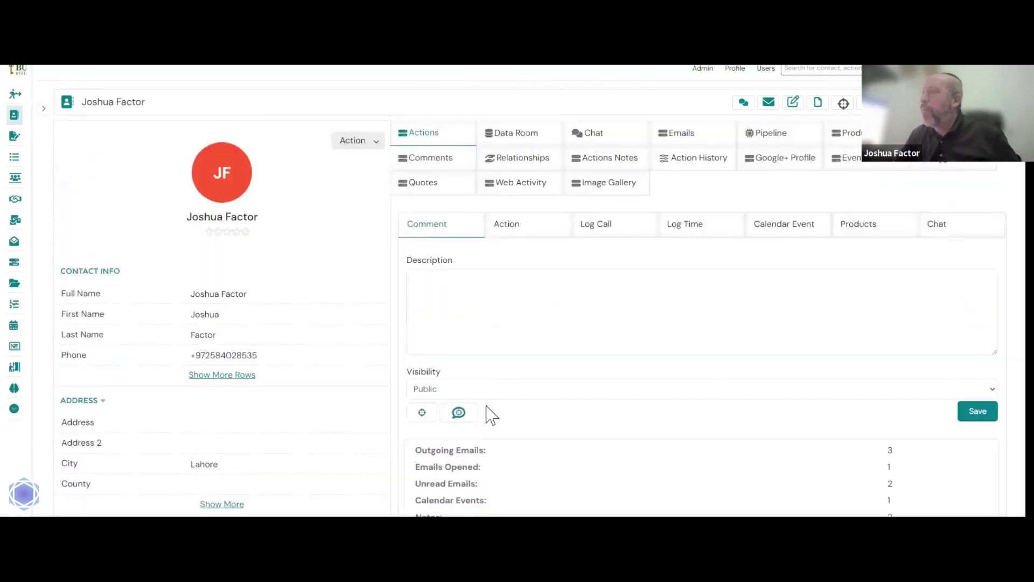
{"action": "scroll", "coordinate": [531, 204], "scroll_direction": "down", "scroll_amount": 1}
{"action": "scroll", "coordinate": [530, 203], "scroll_direction": "up", "scroll_amount": 1}
Start a new action for the contact with subject "test" and description "Testing the actions", correcting the misspelled first word.
{"action": "left_click", "coordinate": [521, 228]}
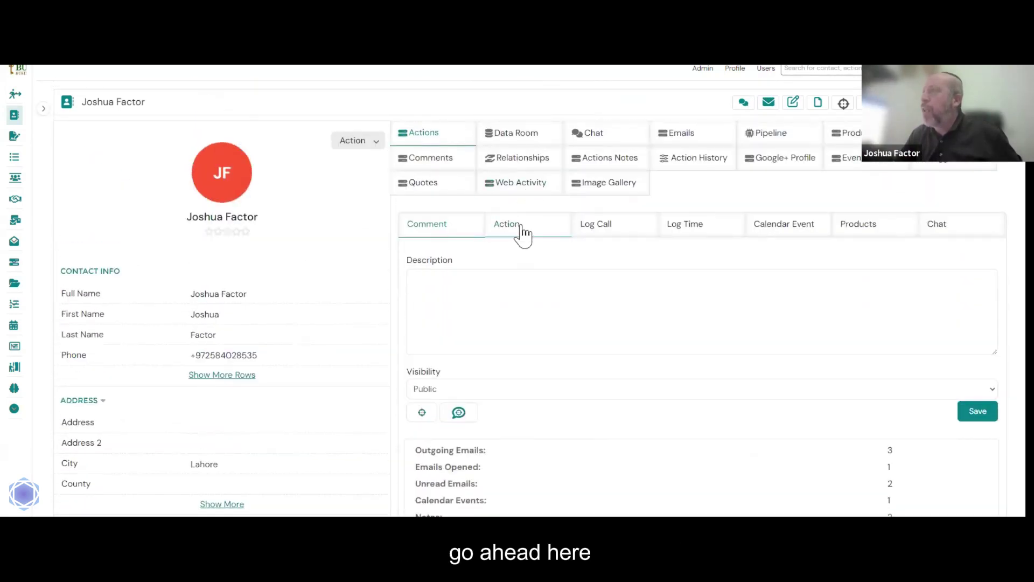
{"action": "left_click", "coordinate": [441, 281]}
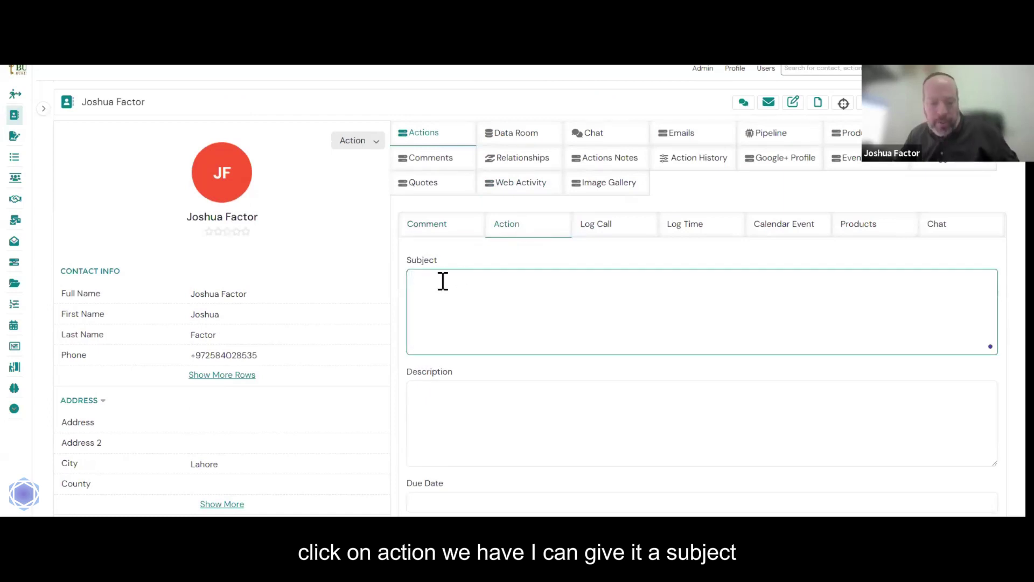
{"action": "type", "text": "test"}
{"action": "left_click", "coordinate": [435, 392]}
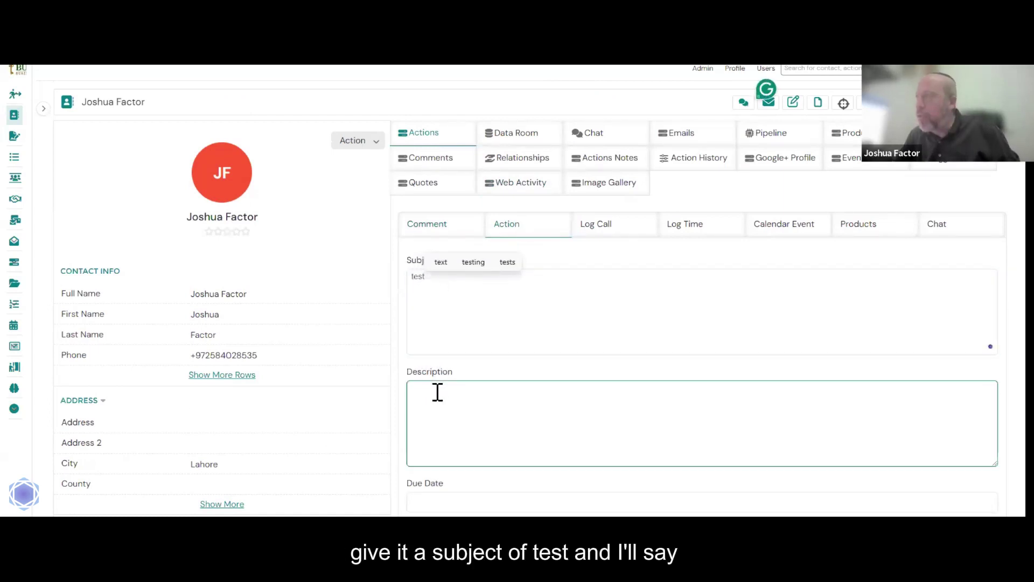
{"action": "type", "text": "test"}
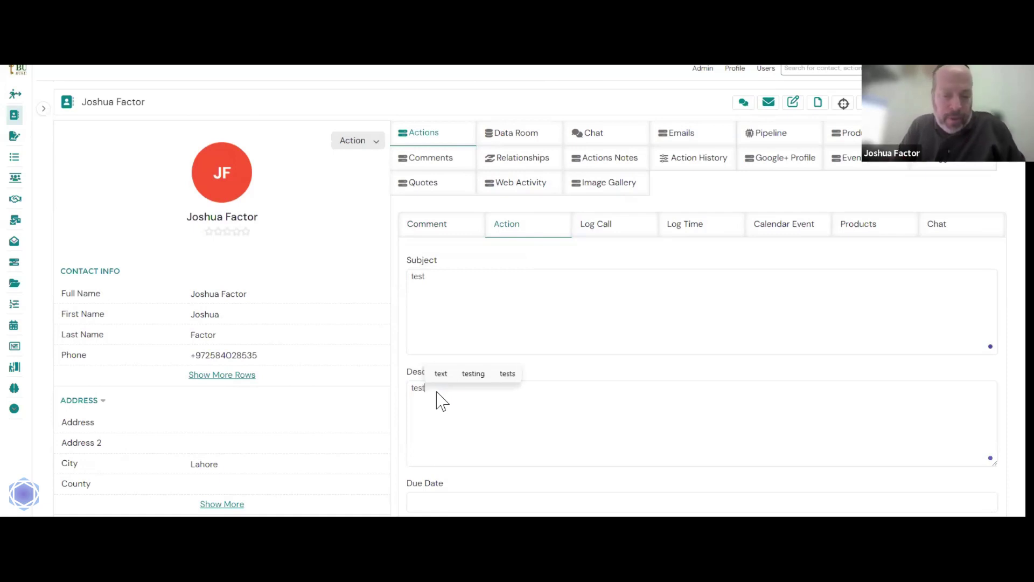
{"action": "type", "text": "sing the a"}
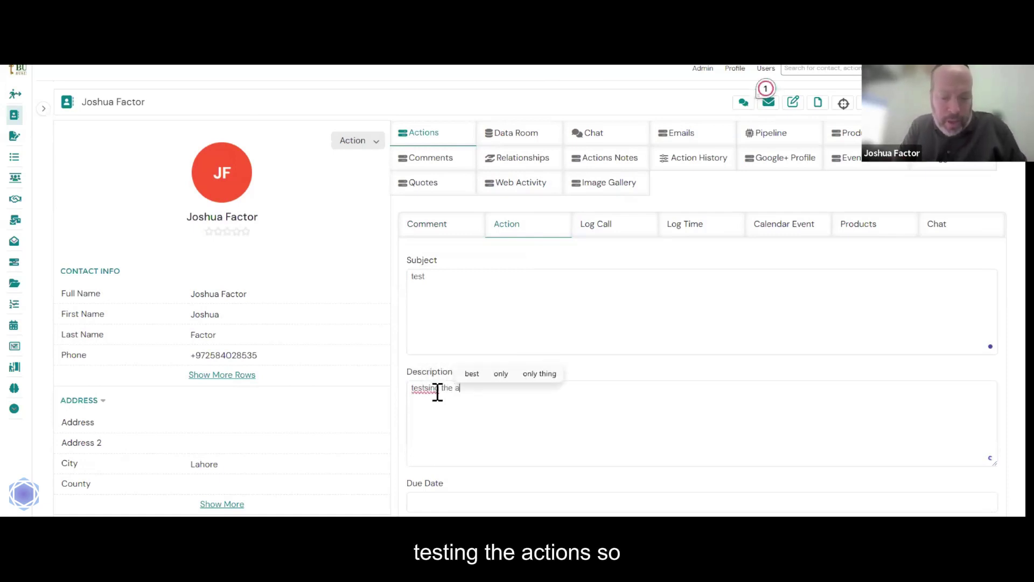
{"action": "type", "text": "ctions"}
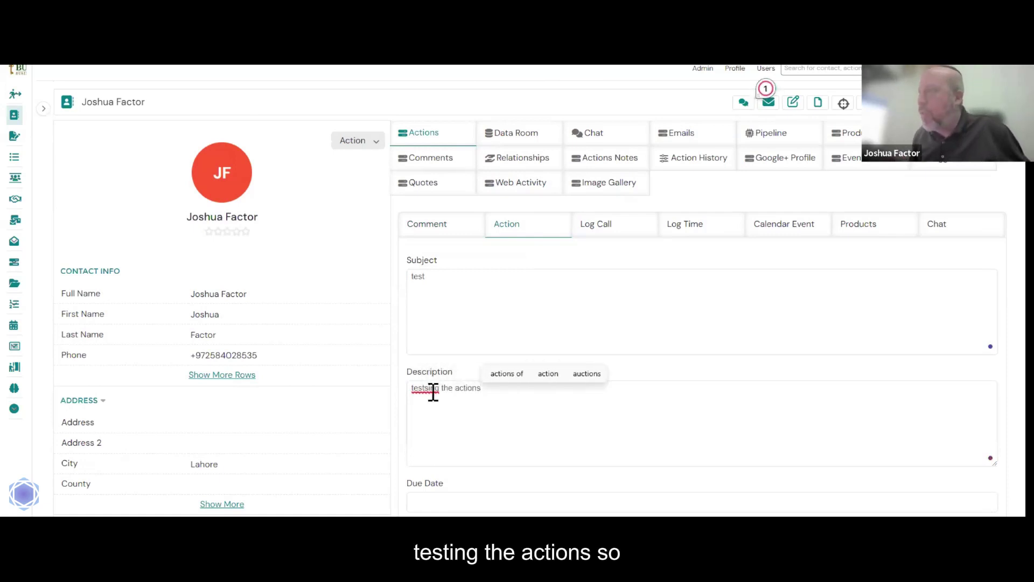
{"action": "mouse_move", "coordinate": [442, 383]}
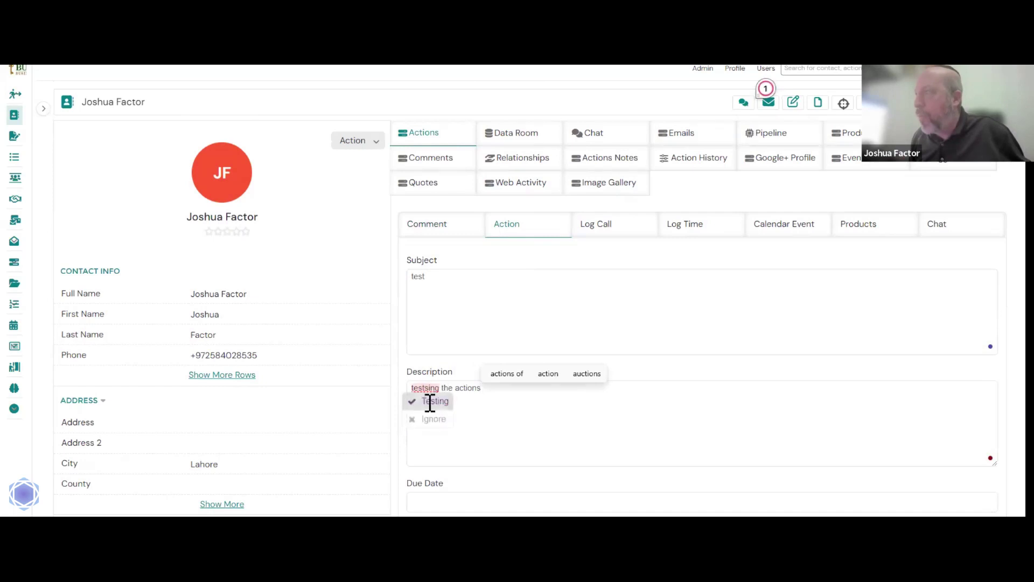
{"action": "left_click", "coordinate": [431, 401]}
Set the action's due date to May 15, 2024 12:00 AM.
{"action": "scroll", "coordinate": [396, 434], "scroll_direction": "down", "scroll_amount": 3}
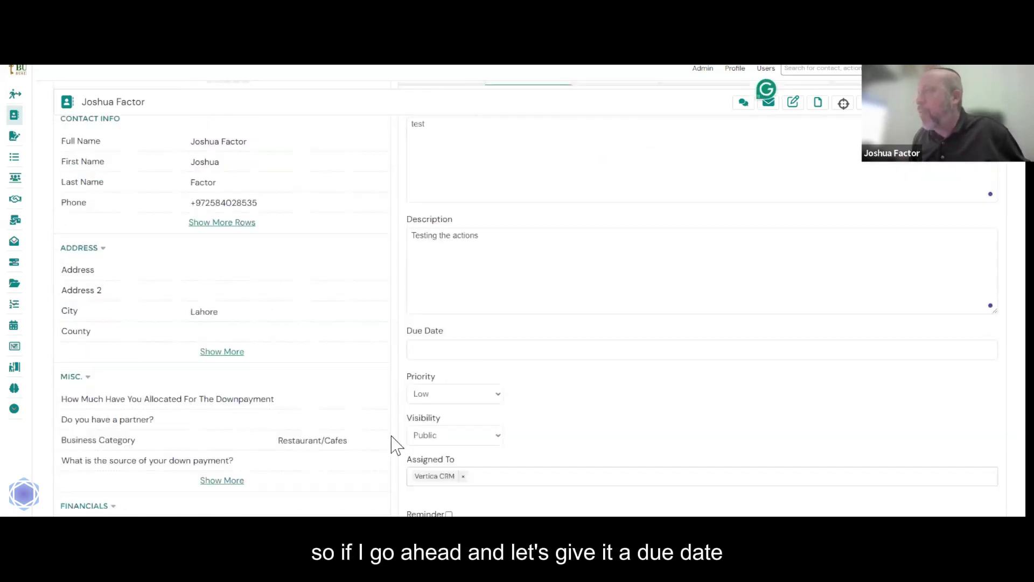
{"action": "left_click", "coordinate": [441, 340]}
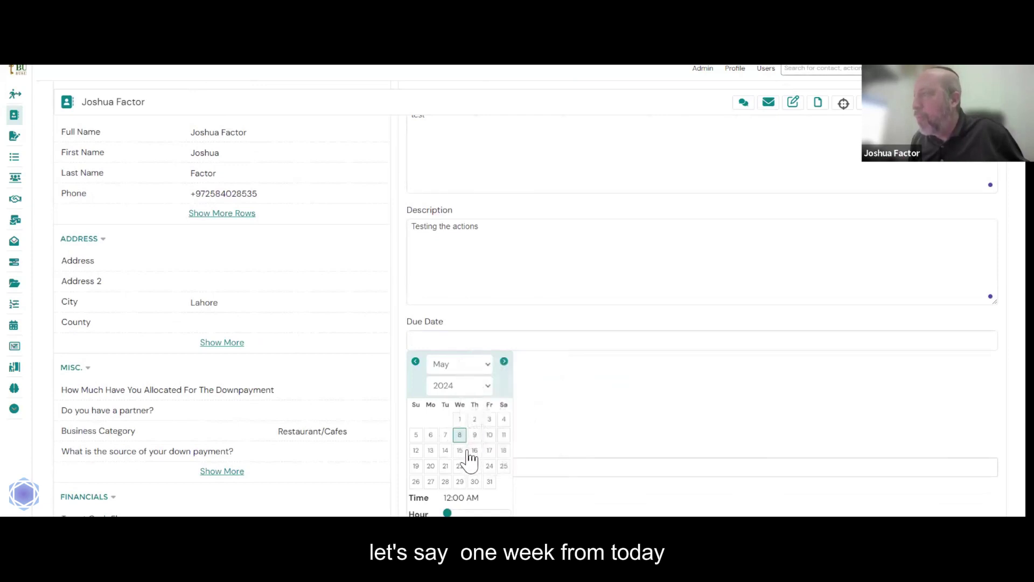
{"action": "left_click", "coordinate": [460, 451]}
{"action": "scroll", "coordinate": [473, 458], "scroll_direction": "down", "scroll_amount": 2}
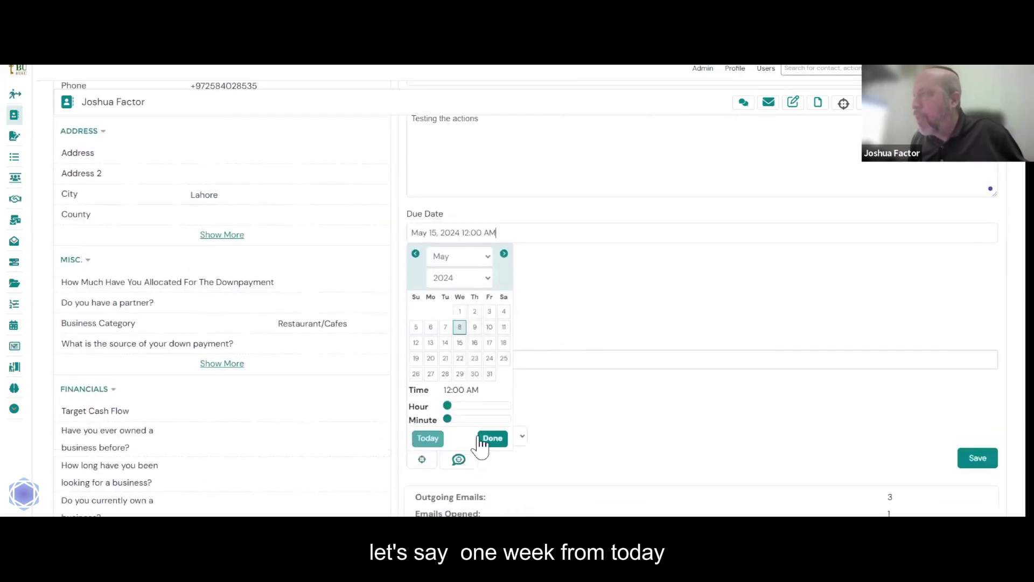
{"action": "left_click", "coordinate": [491, 439]}
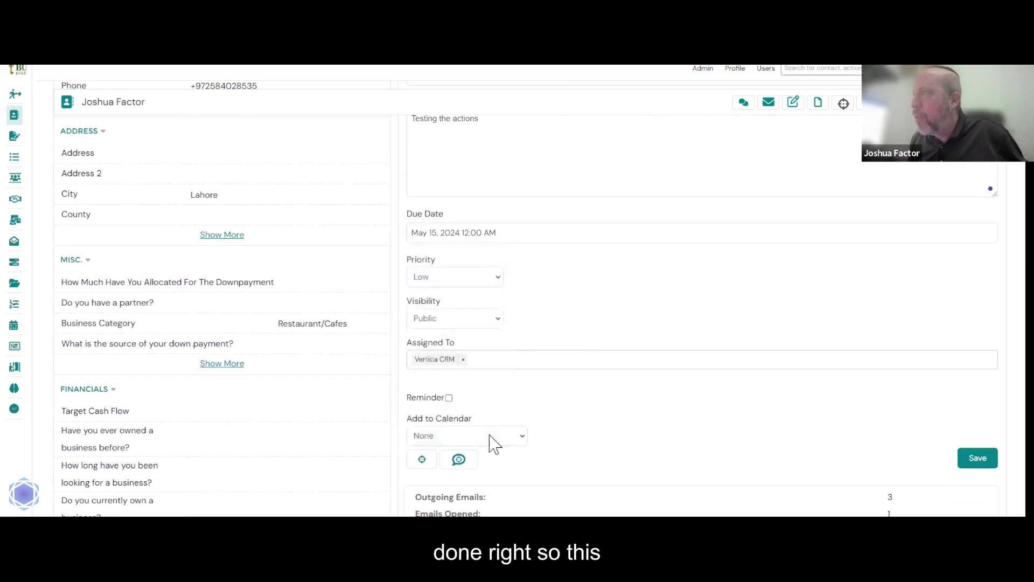
{"action": "scroll", "coordinate": [496, 282], "scroll_direction": "up", "scroll_amount": 2}
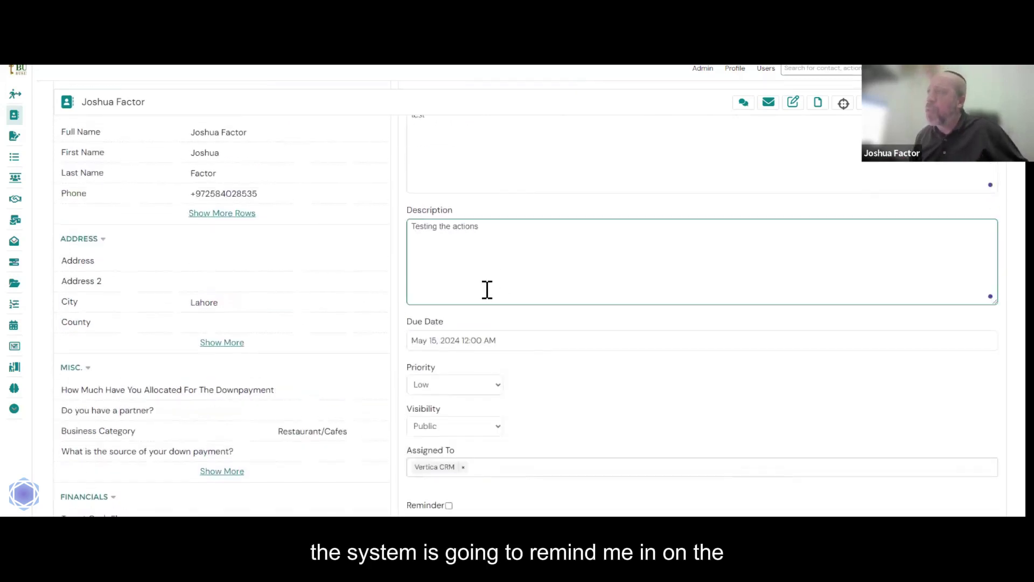
{"action": "left_click", "coordinate": [473, 337]}
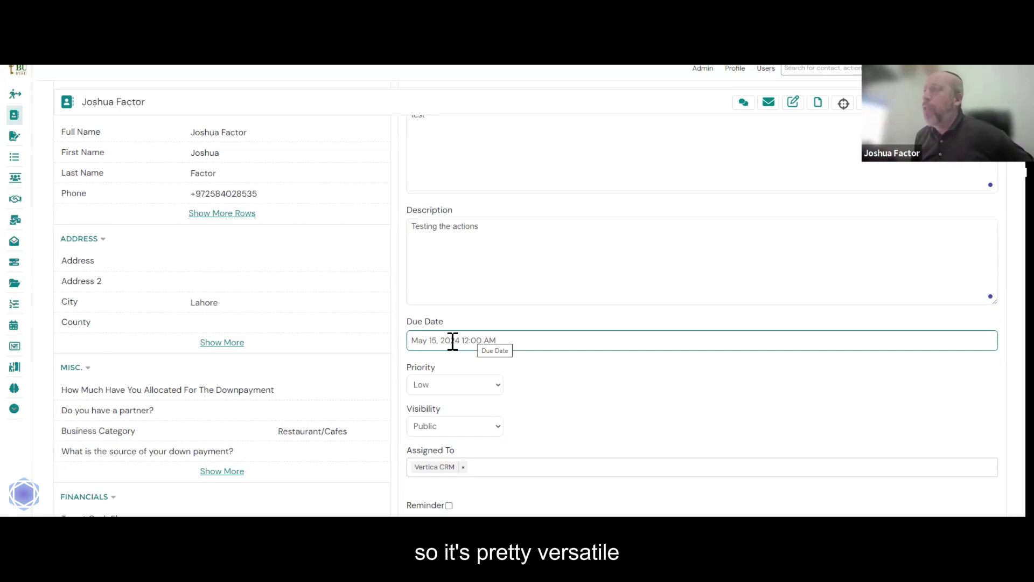
Add Sales Team to the users the action is assigned to.
{"action": "scroll", "coordinate": [554, 439], "scroll_direction": "down", "scroll_amount": 2}
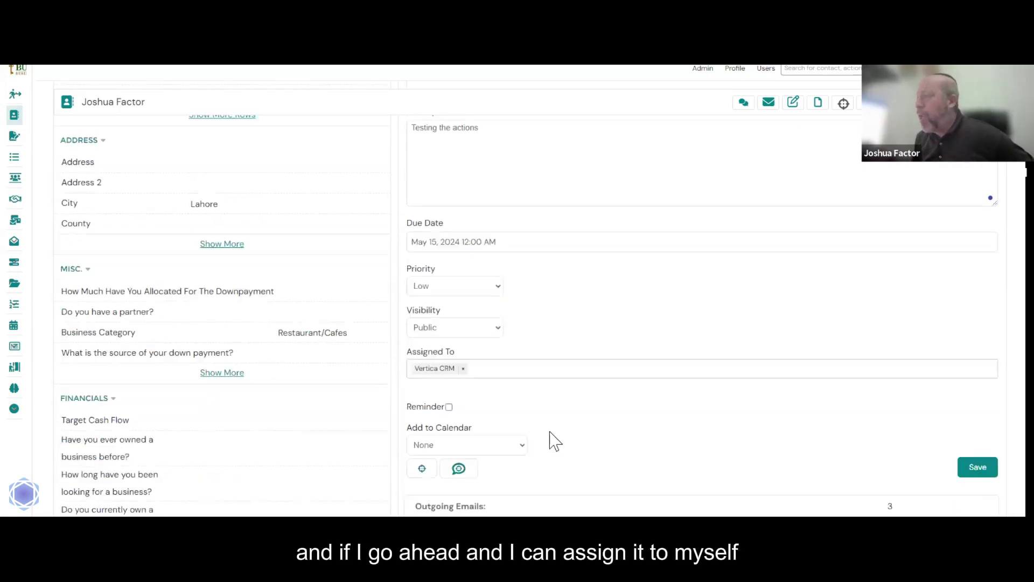
{"action": "left_click", "coordinate": [497, 362]}
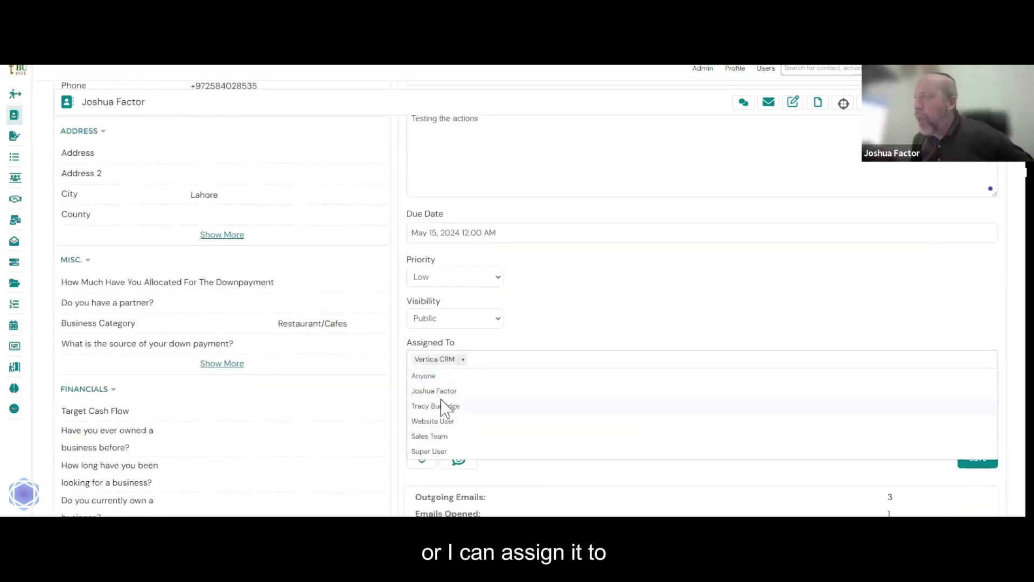
{"action": "left_click", "coordinate": [428, 435]}
{"action": "left_click", "coordinate": [606, 338]}
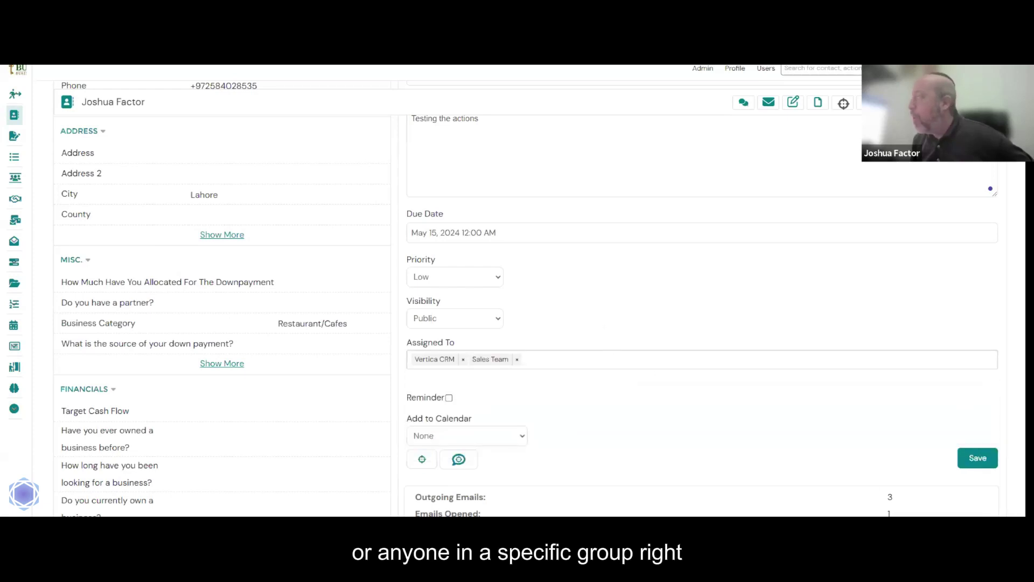
Enable the action's reminder for me and the assigned user, 1 hour before the task is due.
{"action": "left_click", "coordinate": [449, 397]}
{"action": "left_click", "coordinate": [617, 419]}
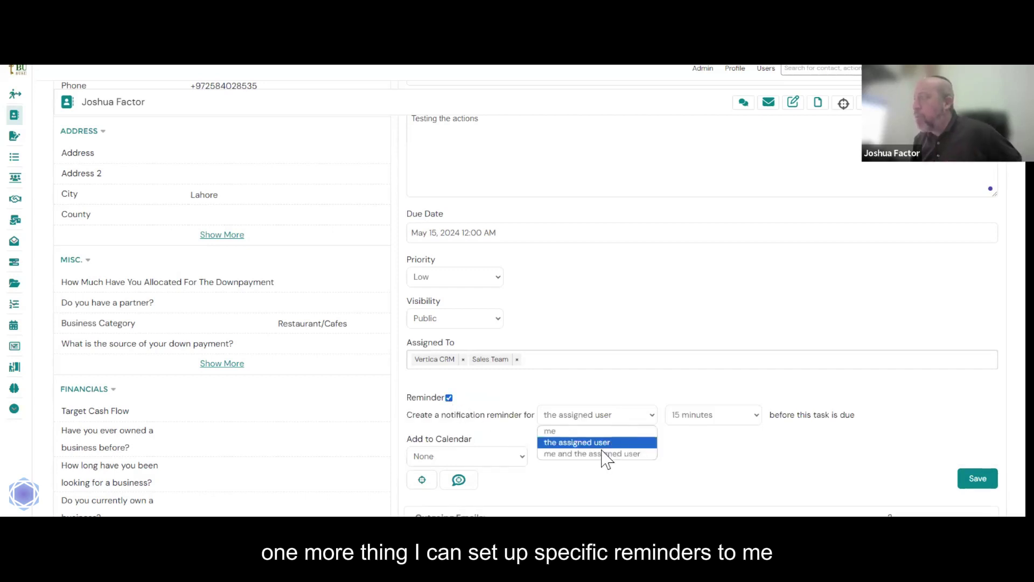
{"action": "left_click", "coordinate": [606, 454]}
{"action": "left_click", "coordinate": [722, 421]}
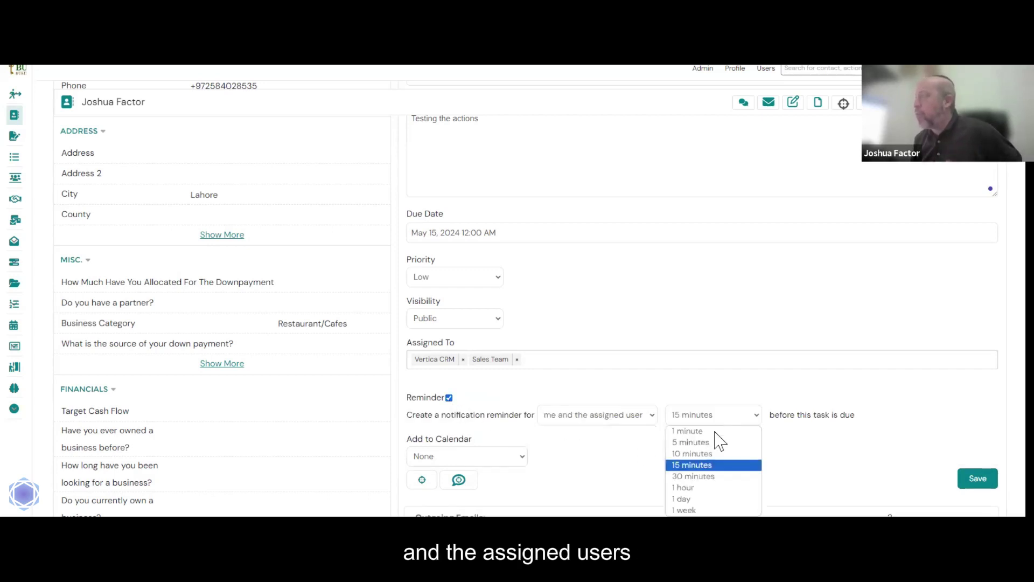
{"action": "left_click", "coordinate": [695, 487]}
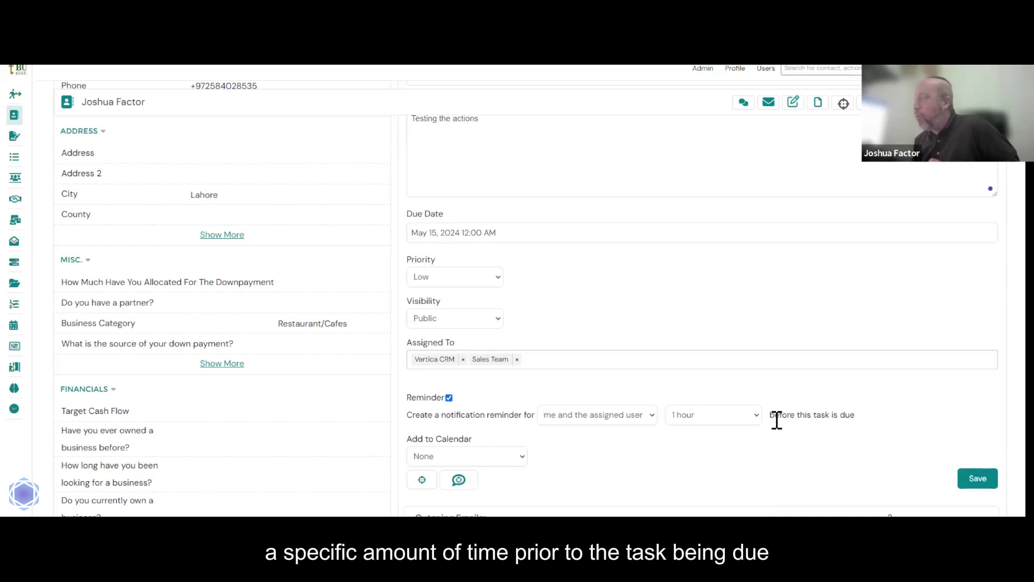
Add the action to the personal calendar named after the contact and save the action.
{"action": "left_click", "coordinate": [477, 456]}
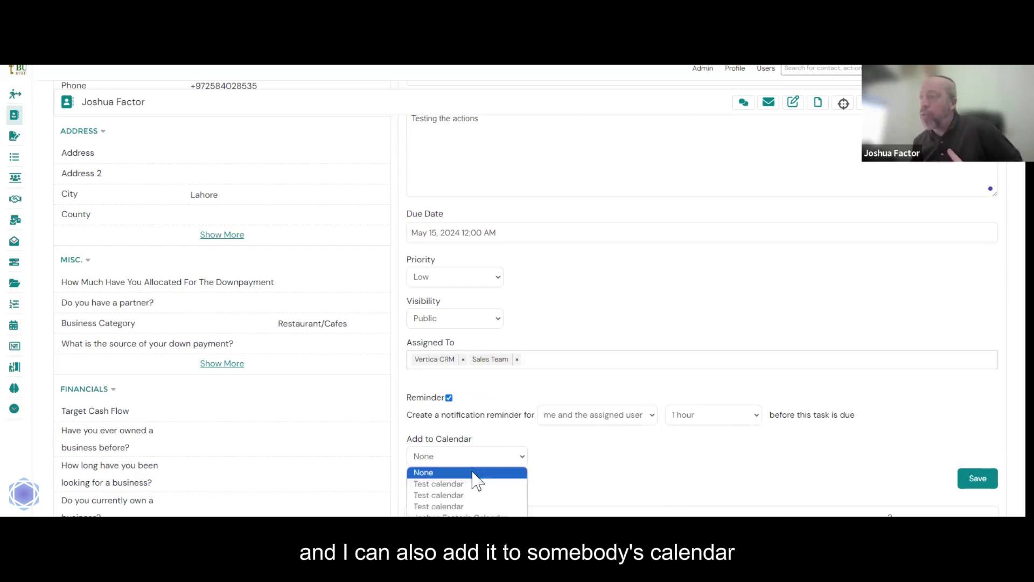
{"action": "left_click", "coordinate": [458, 514]}
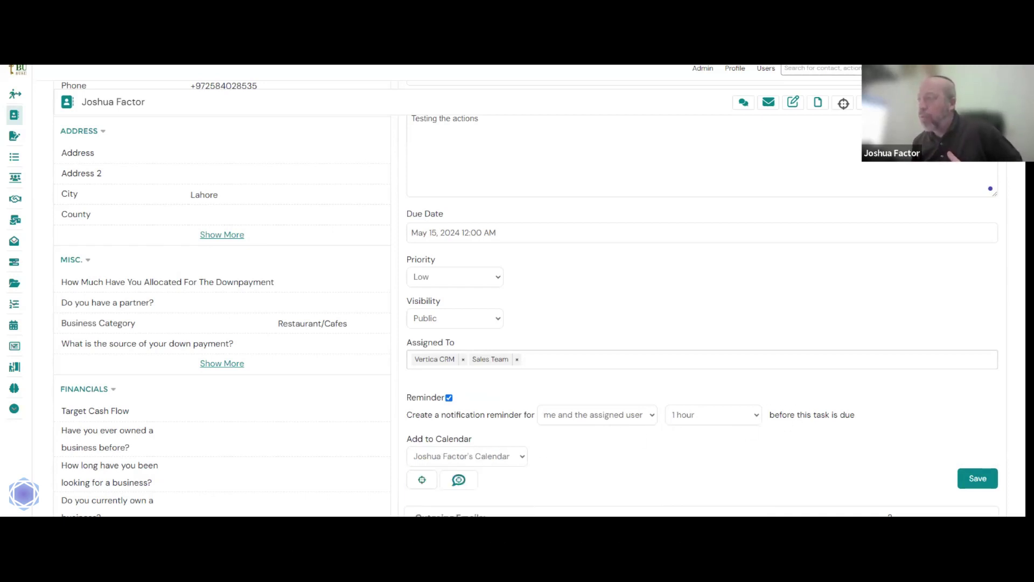
{"action": "scroll", "coordinate": [889, 431], "scroll_direction": "down", "scroll_amount": 2}
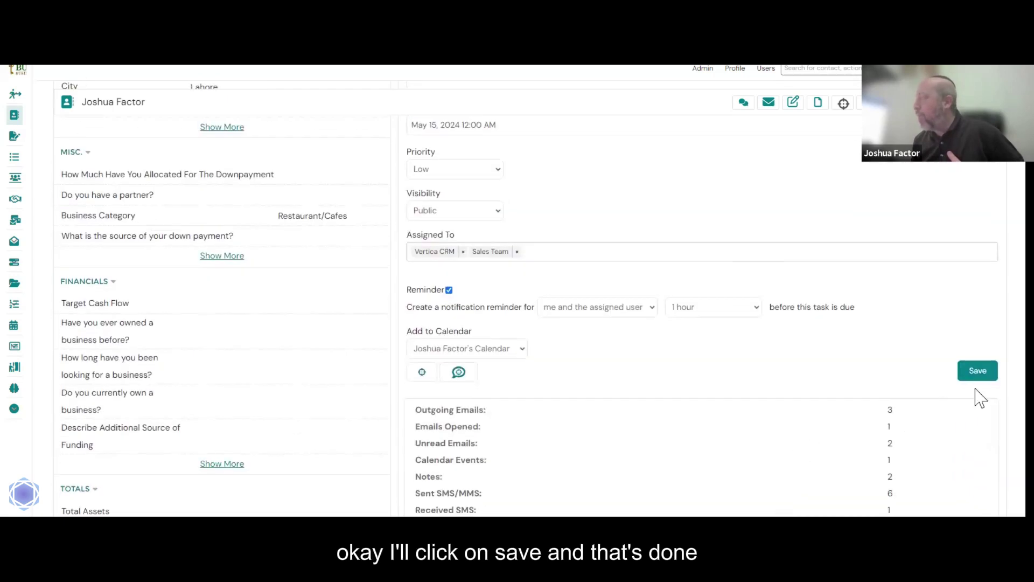
{"action": "left_click", "coordinate": [977, 371]}
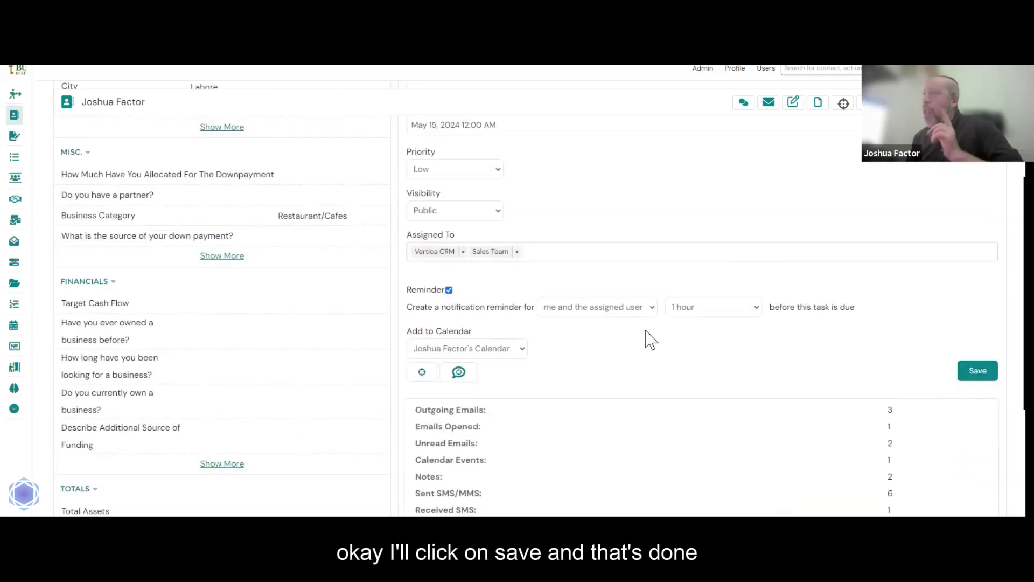
Show the action management options of the Tasks module.
{"action": "scroll", "coordinate": [651, 339], "scroll_direction": "up", "scroll_amount": 5}
{"action": "scroll", "coordinate": [649, 337], "scroll_direction": "up", "scroll_amount": 2}
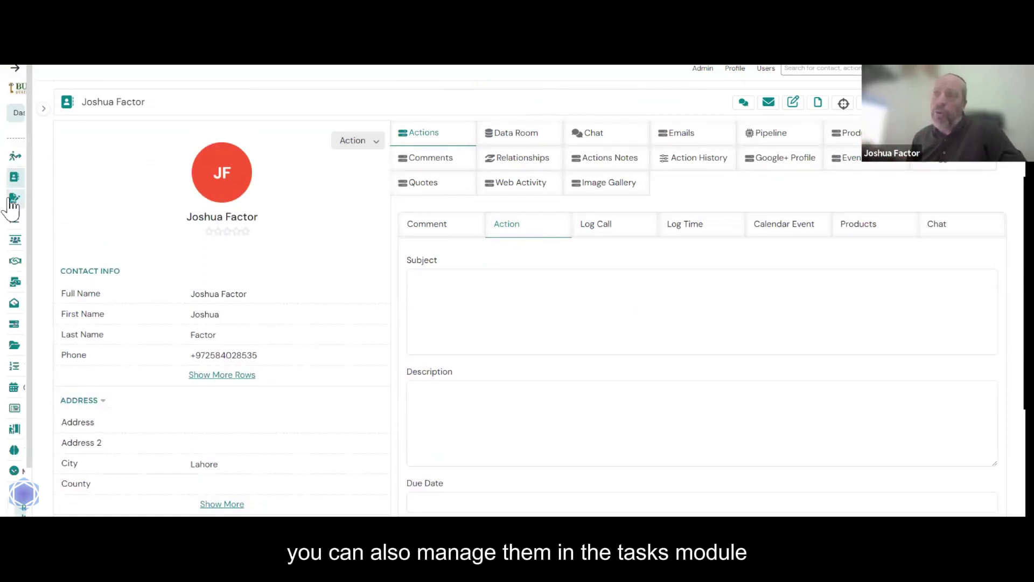
{"action": "mouse_move", "coordinate": [81, 356]}
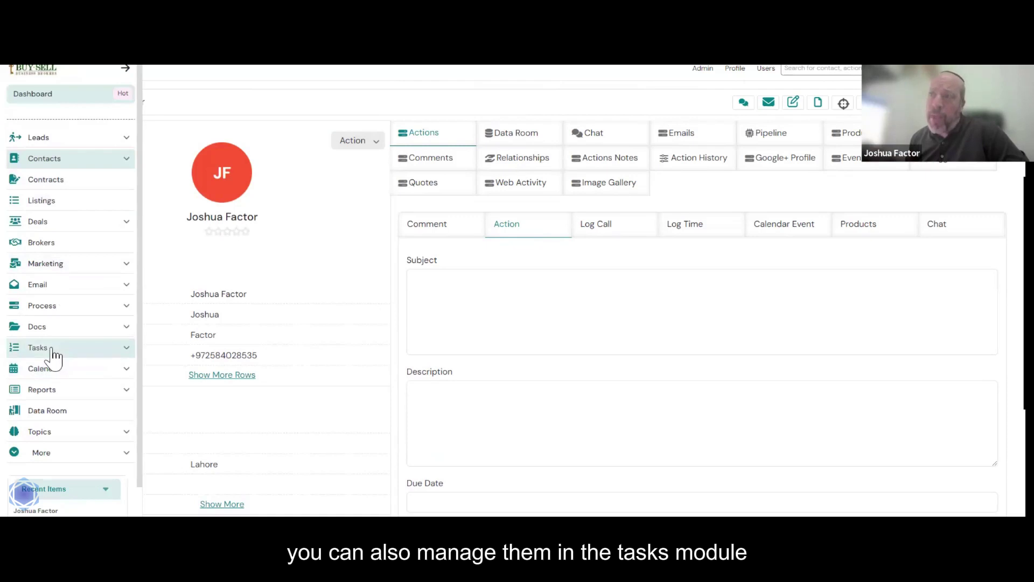
{"action": "left_click", "coordinate": [54, 356]}
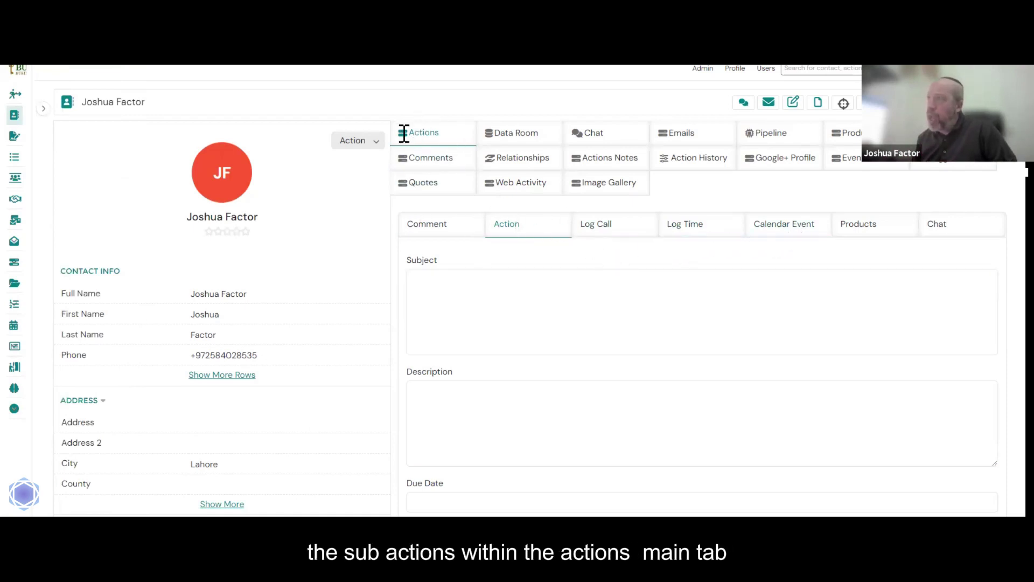
View the contact's Log Call and Log Time forms and open the form for a new calendar event.
{"action": "left_click", "coordinate": [593, 229]}
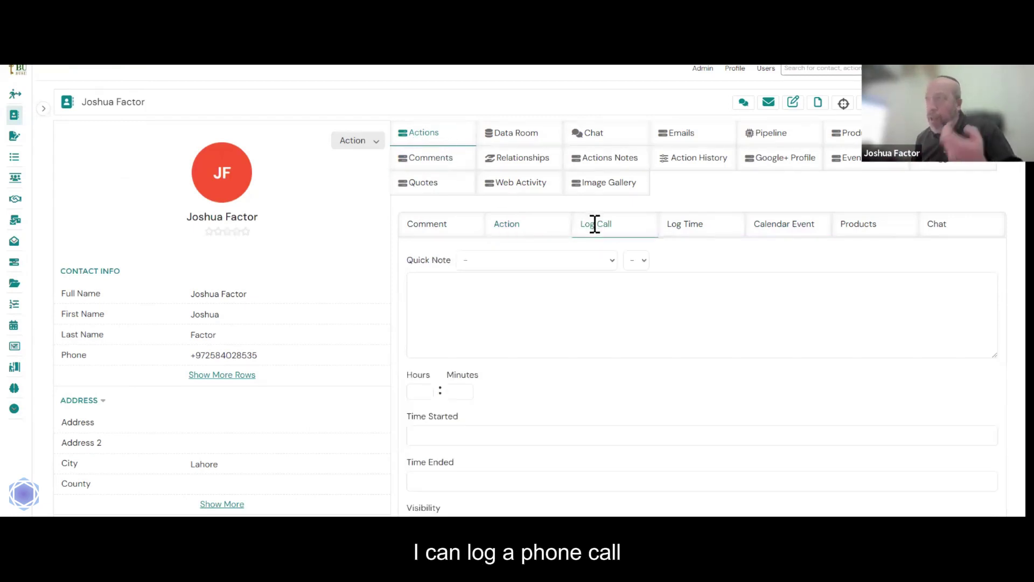
{"action": "left_click", "coordinate": [701, 226]}
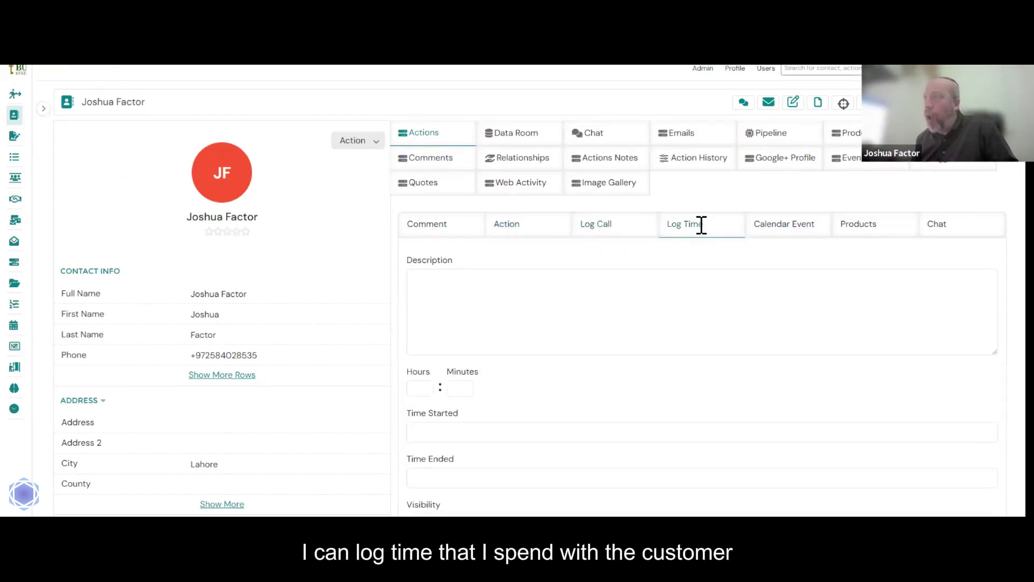
{"action": "left_click", "coordinate": [792, 224]}
{"action": "left_click", "coordinate": [524, 333]}
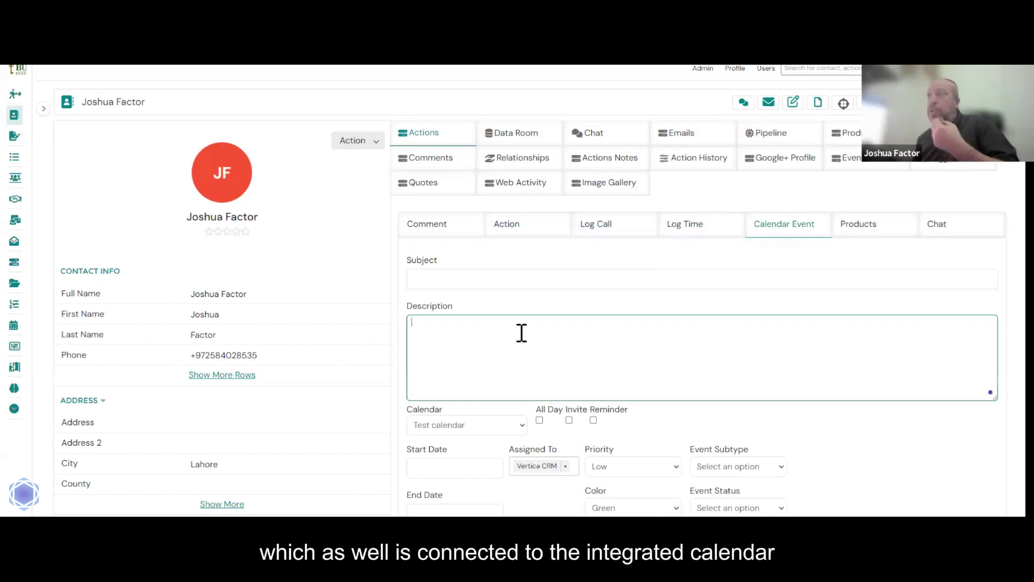
Show the options of the integrated Calendar module.
{"action": "mouse_move", "coordinate": [30, 296]}
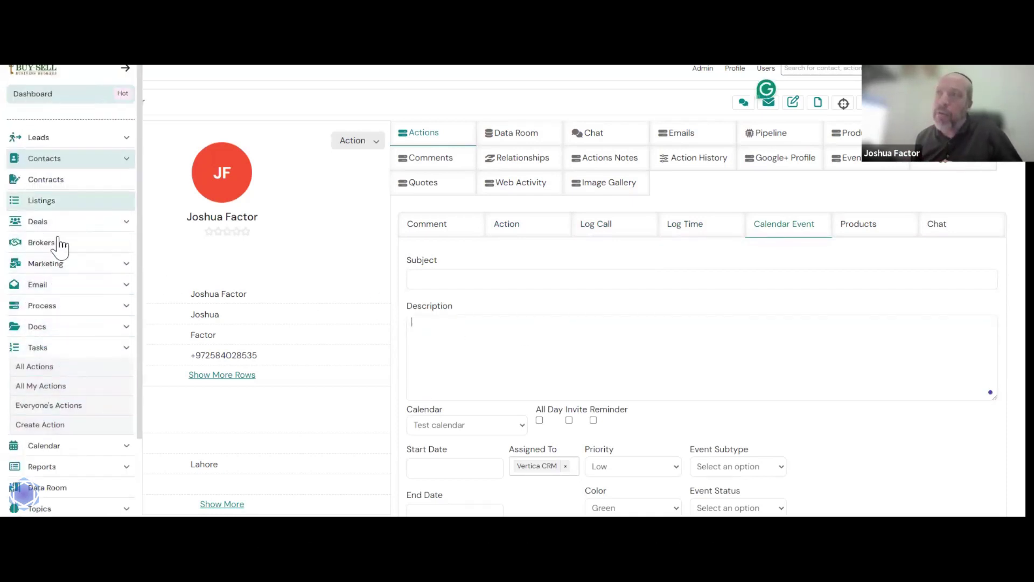
{"action": "scroll", "coordinate": [61, 307], "scroll_direction": "down", "scroll_amount": 3}
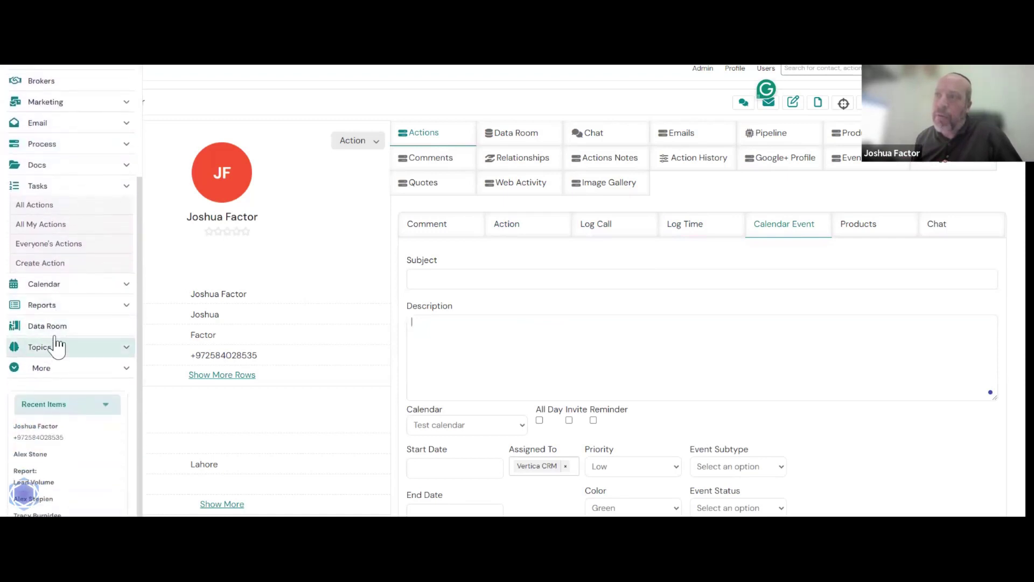
{"action": "left_click", "coordinate": [116, 286]}
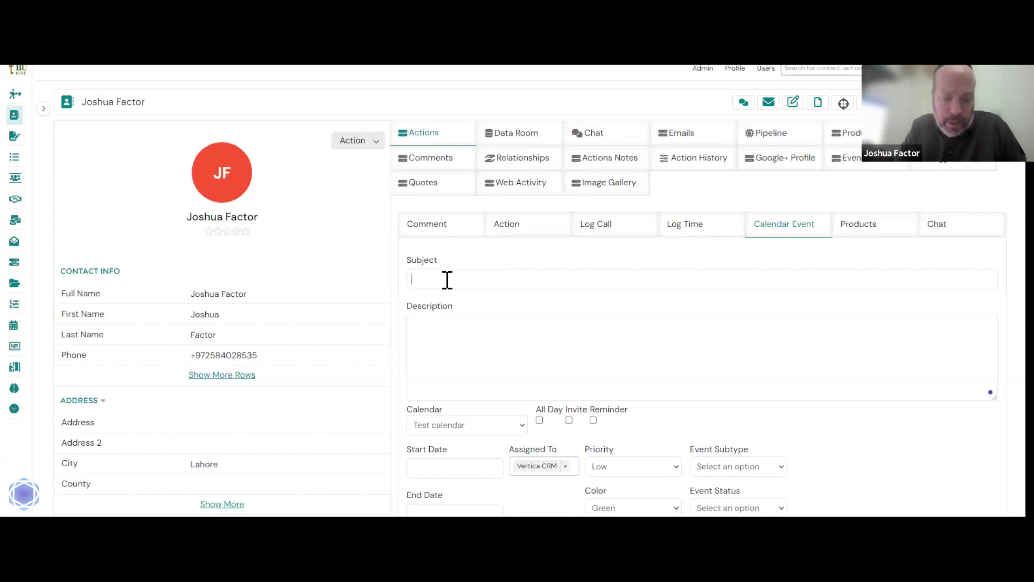
Give the calendar event the subject "Bubbles Laundromat" and the description "buyer seller meeting".
{"action": "type", "text": "Bubb"}
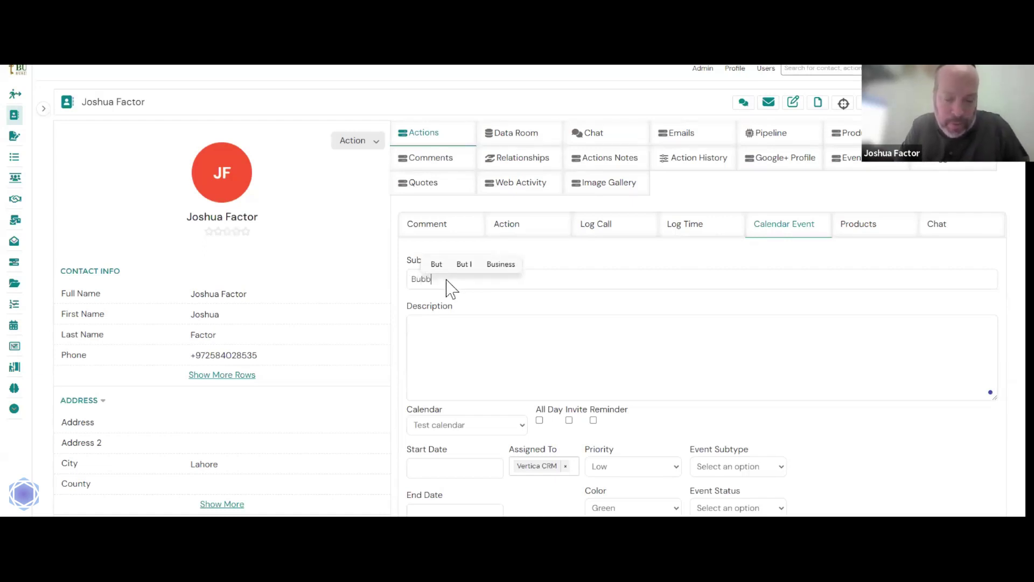
{"action": "type", "text": "les laundromat"}
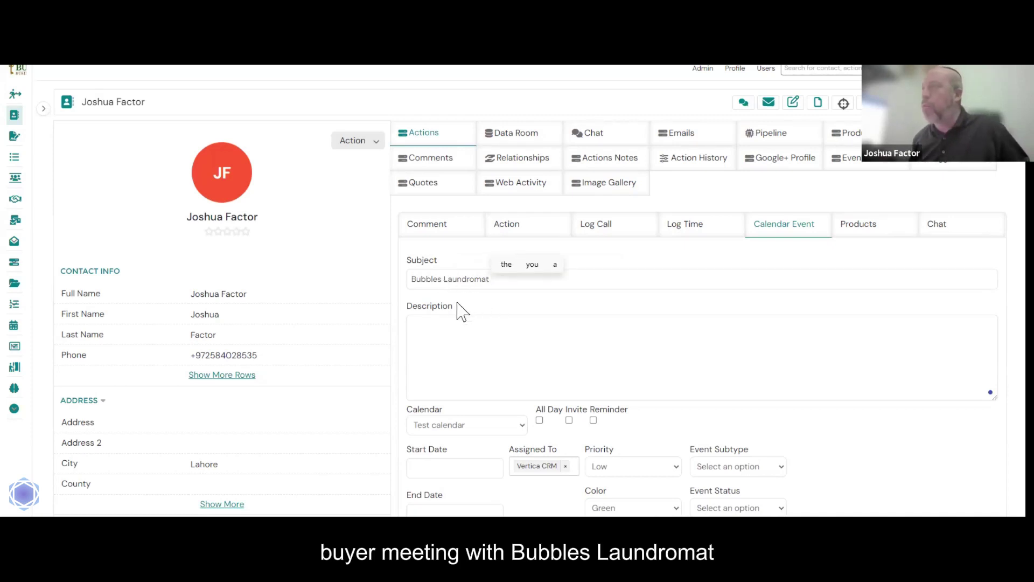
{"action": "left_click", "coordinate": [449, 326]}
{"action": "type", "text": "buy"}
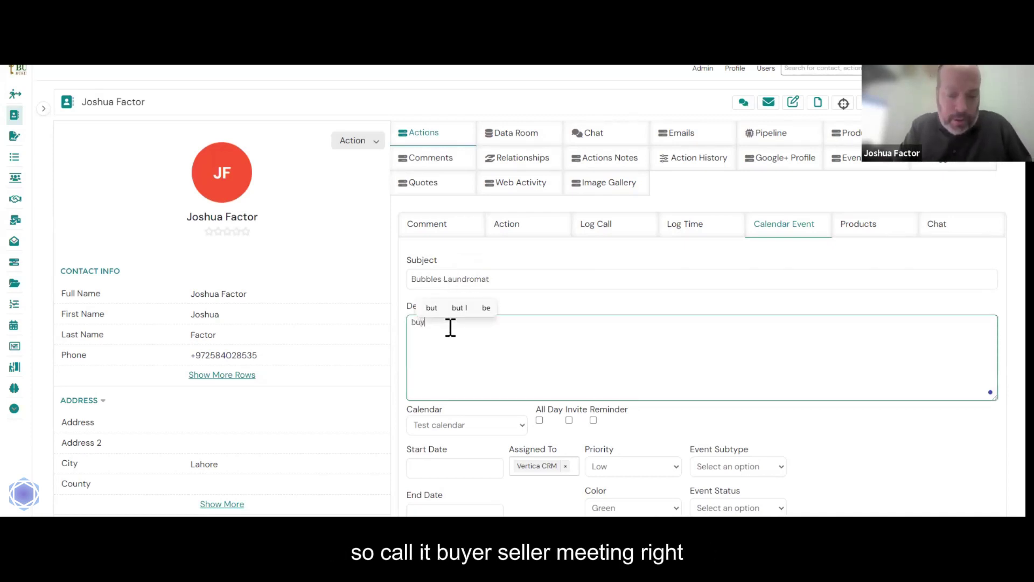
{"action": "type", "text": "er seller meeting"}
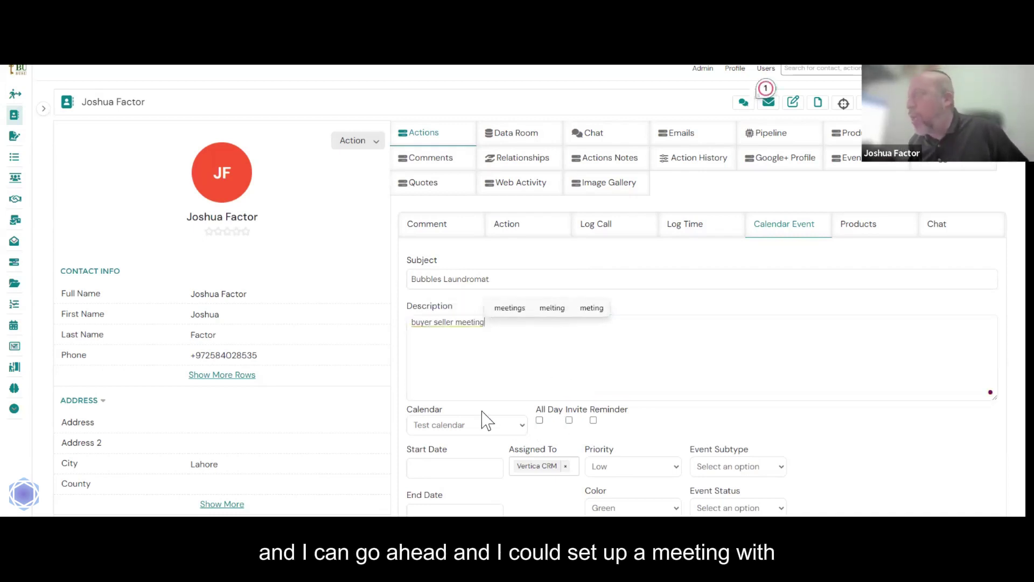
Enable invitations for the calendar event and enter the three invitees' email addresses, separated by commas.
{"action": "scroll", "coordinate": [649, 349], "scroll_direction": "down", "scroll_amount": 2}
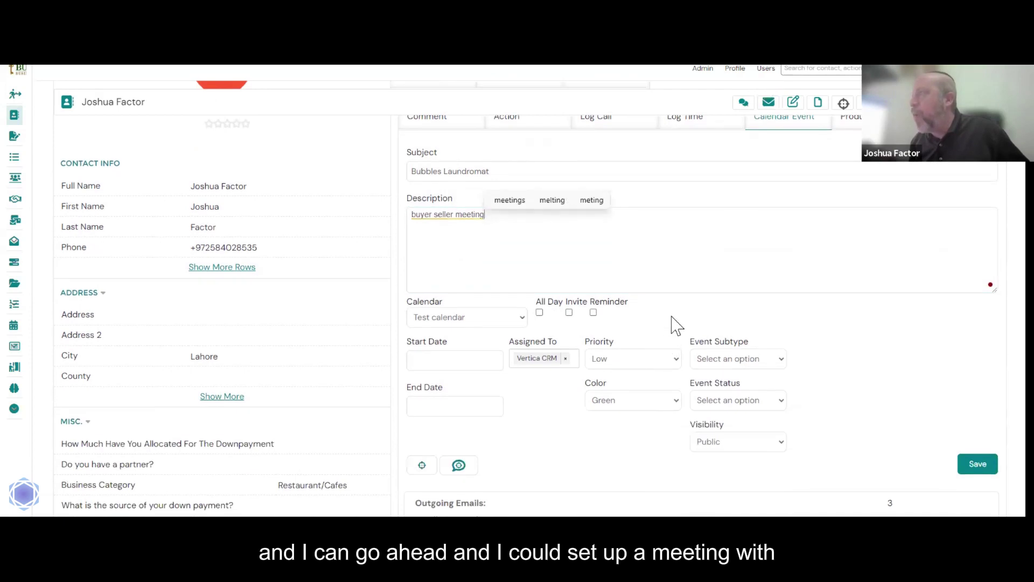
{"action": "left_click", "coordinate": [568, 312]}
{"action": "scroll", "coordinate": [480, 461], "scroll_direction": "down", "scroll_amount": 1}
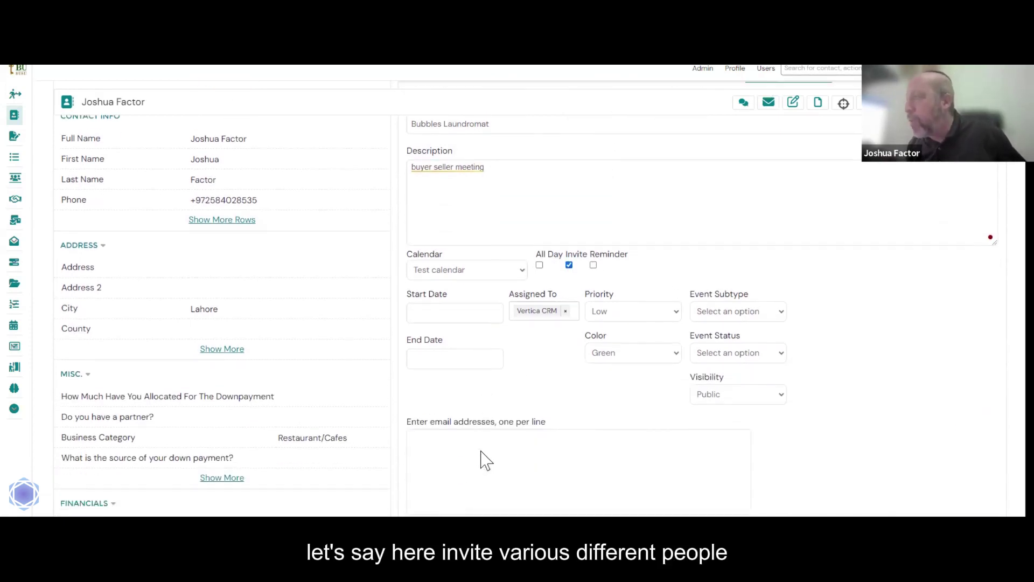
{"action": "left_click", "coordinate": [440, 439]}
{"action": "type", "text": "test"}
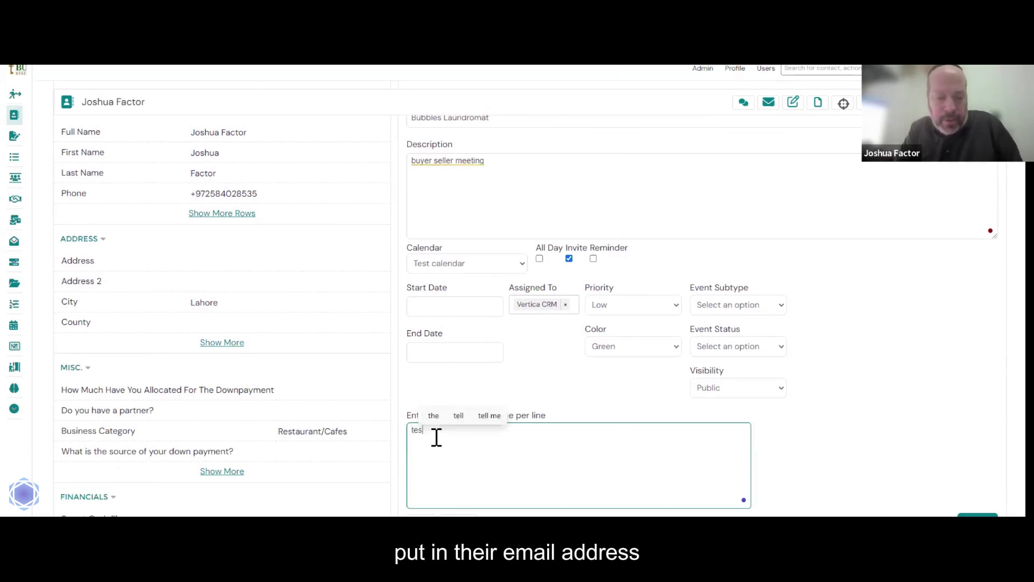
{"action": "type", "text": "@"}
{"action": "type", "text": "test.com, buyer@buyer.com, seller@seller.com"}
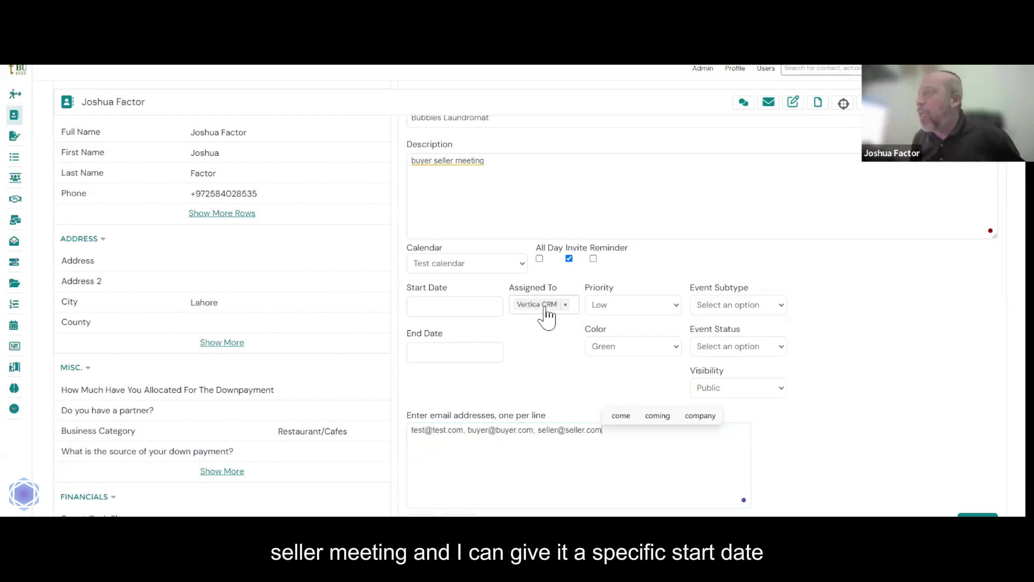
Schedule the calendar event from May 9, 2024 1:00 PM to May 9, 2024 4:00 PM.
{"action": "left_click", "coordinate": [476, 302]}
{"action": "left_click", "coordinate": [475, 302]}
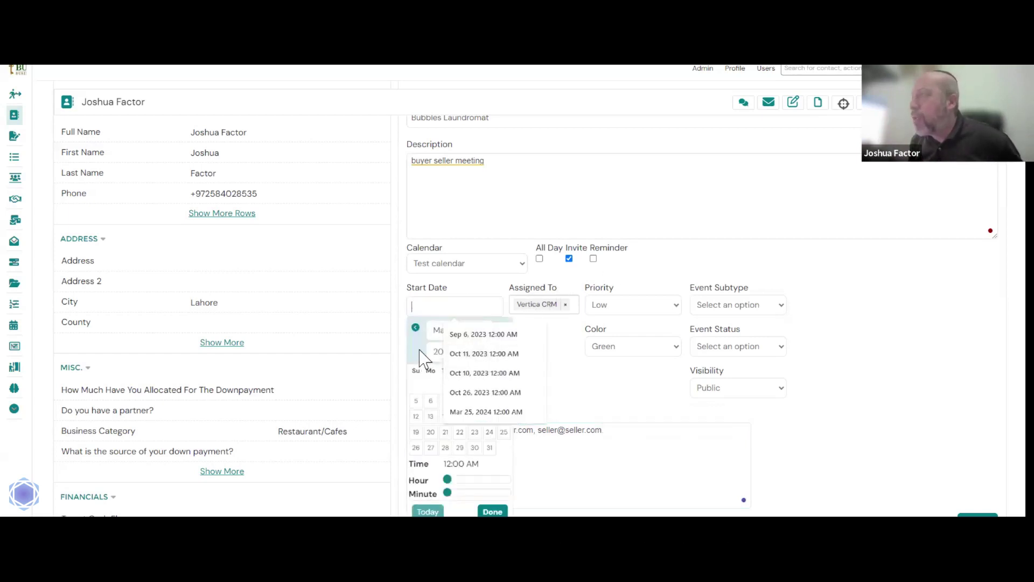
{"action": "left_click", "coordinate": [477, 401]}
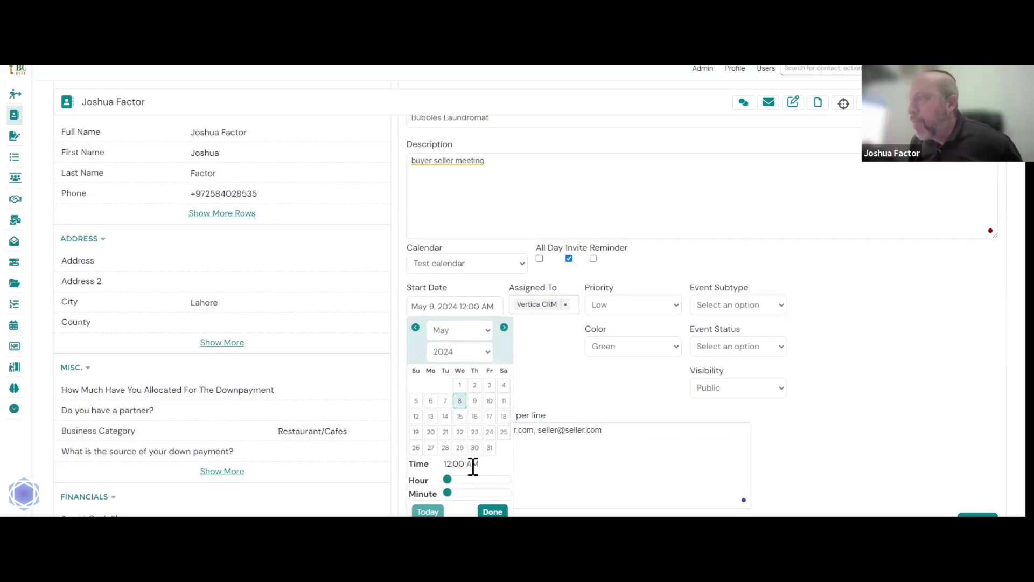
{"action": "scroll", "coordinate": [460, 245], "scroll_direction": "down", "scroll_amount": 2}
{"action": "left_click", "coordinate": [457, 245]}
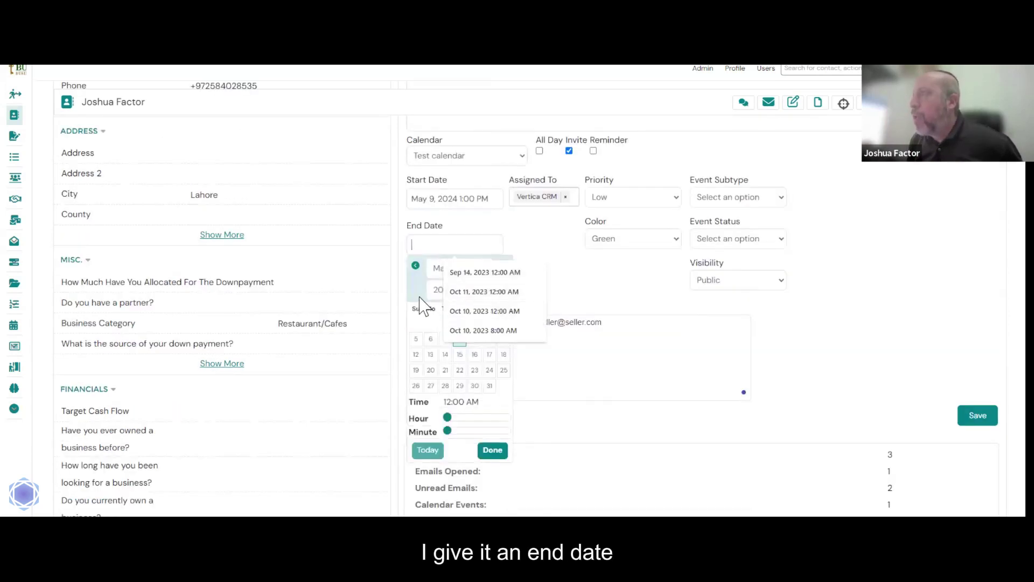
{"action": "left_click", "coordinate": [474, 338]}
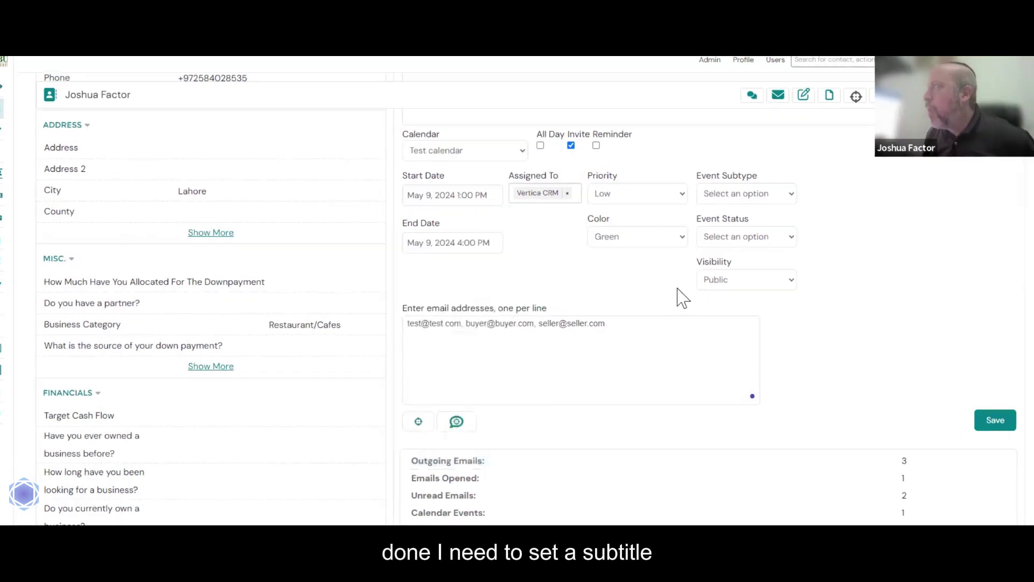
Set the event subtype to Meeting and the event's priority to Medium.
{"action": "left_click", "coordinate": [740, 198]}
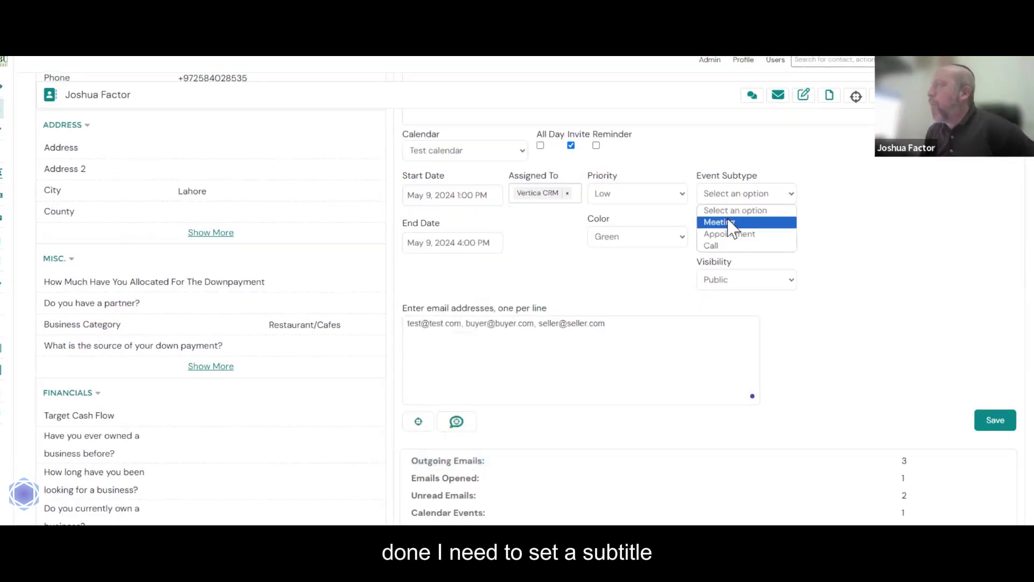
{"action": "left_click", "coordinate": [726, 224]}
{"action": "left_click", "coordinate": [635, 196]}
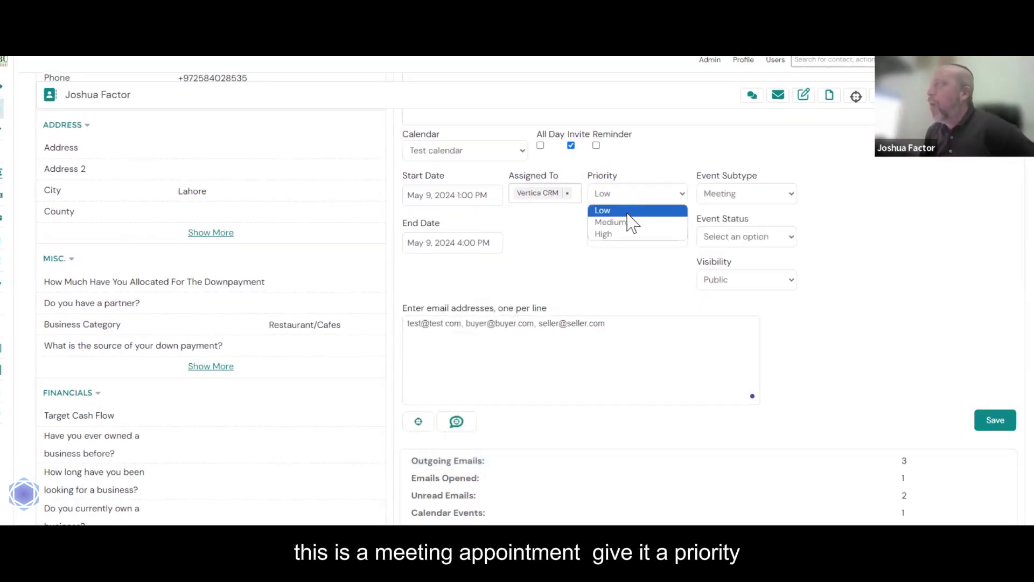
{"action": "left_click", "coordinate": [626, 221]}
Set the calendar event's color to Red and its event status to Confirmed.
{"action": "left_click", "coordinate": [649, 244]}
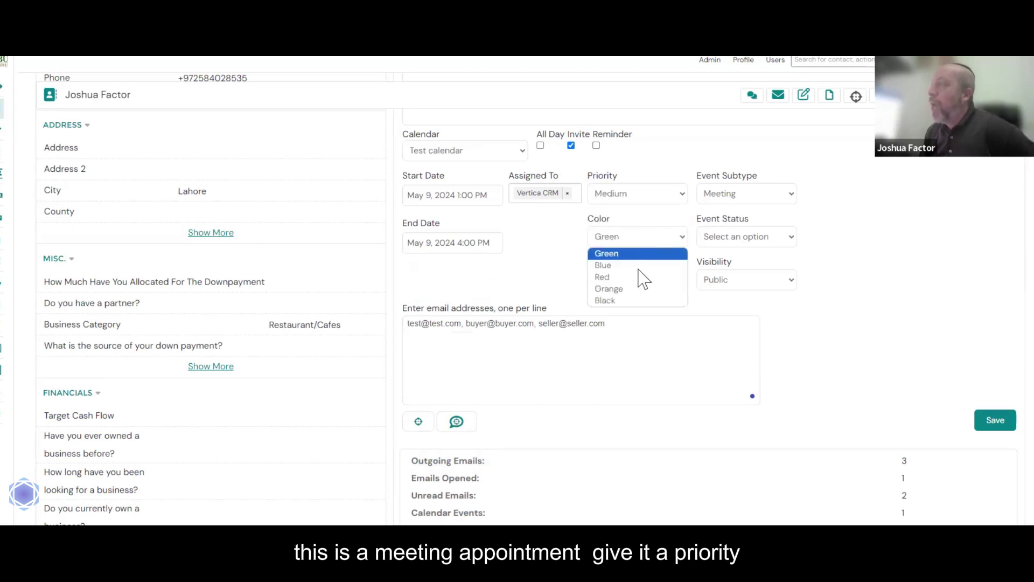
{"action": "left_click", "coordinate": [632, 277]}
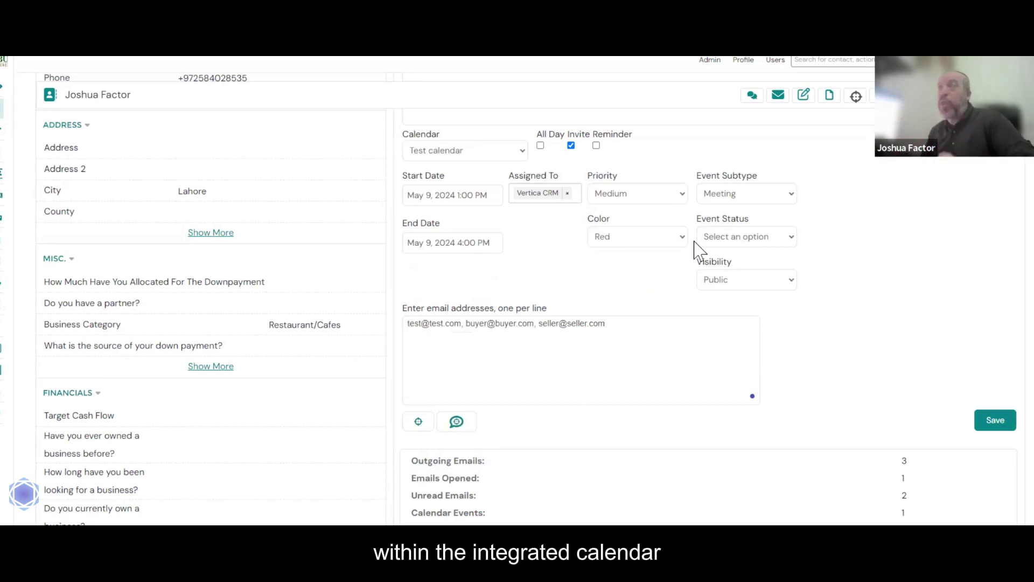
{"action": "left_click", "coordinate": [742, 240]}
{"action": "left_click", "coordinate": [728, 266]}
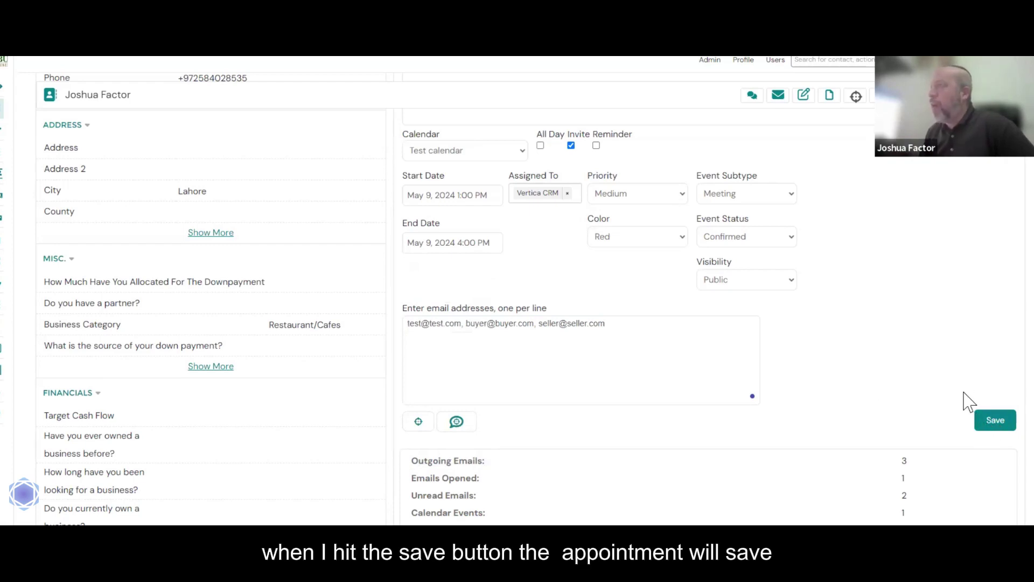
Review the contact's activity totals and the list of actions and events below the event form.
{"action": "scroll", "coordinate": [968, 401], "scroll_direction": "down", "scroll_amount": 1}
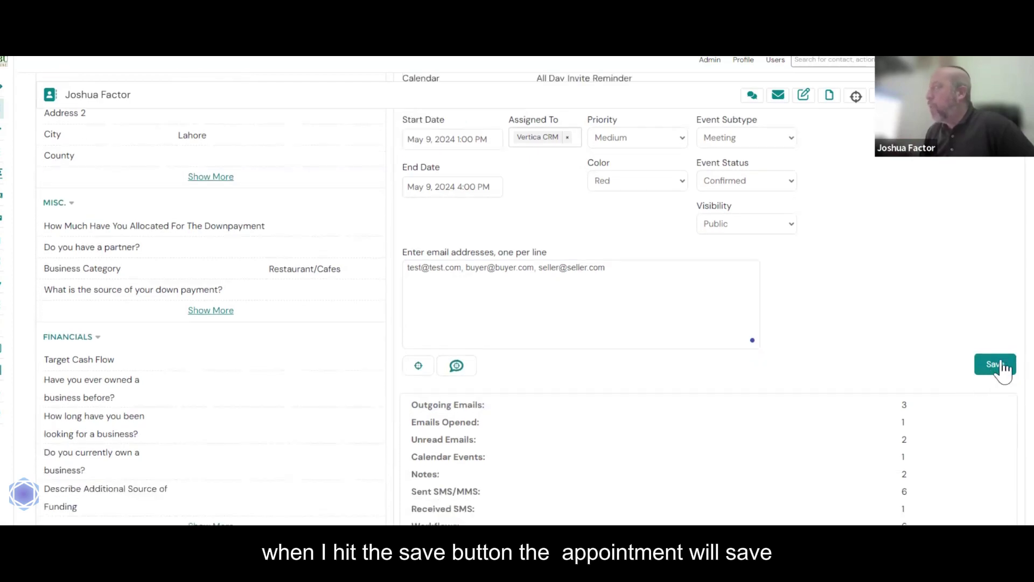
{"action": "scroll", "coordinate": [1003, 371], "scroll_direction": "down", "scroll_amount": 3}
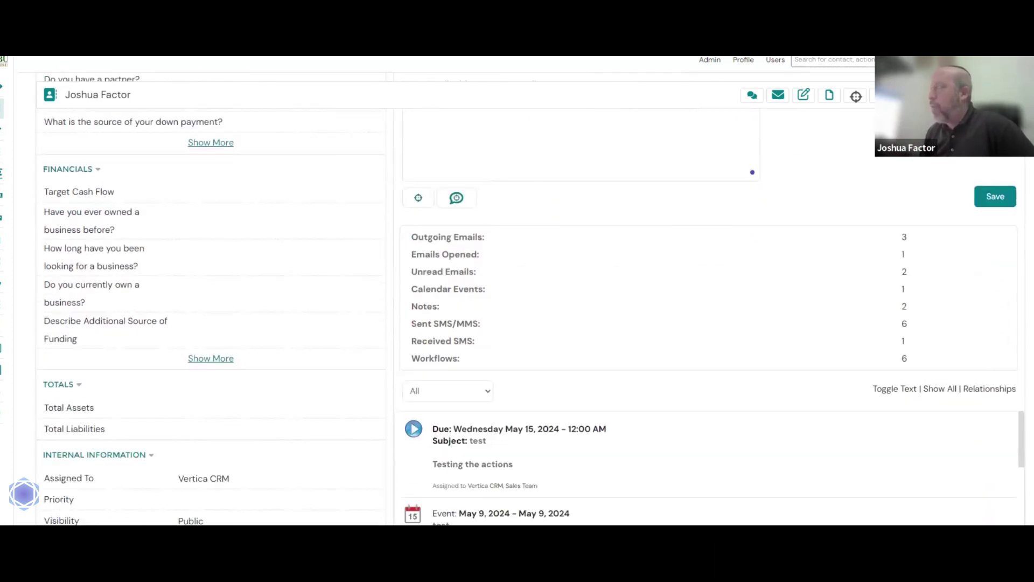
{"action": "scroll", "coordinate": [1002, 370], "scroll_direction": "up", "scroll_amount": 3}
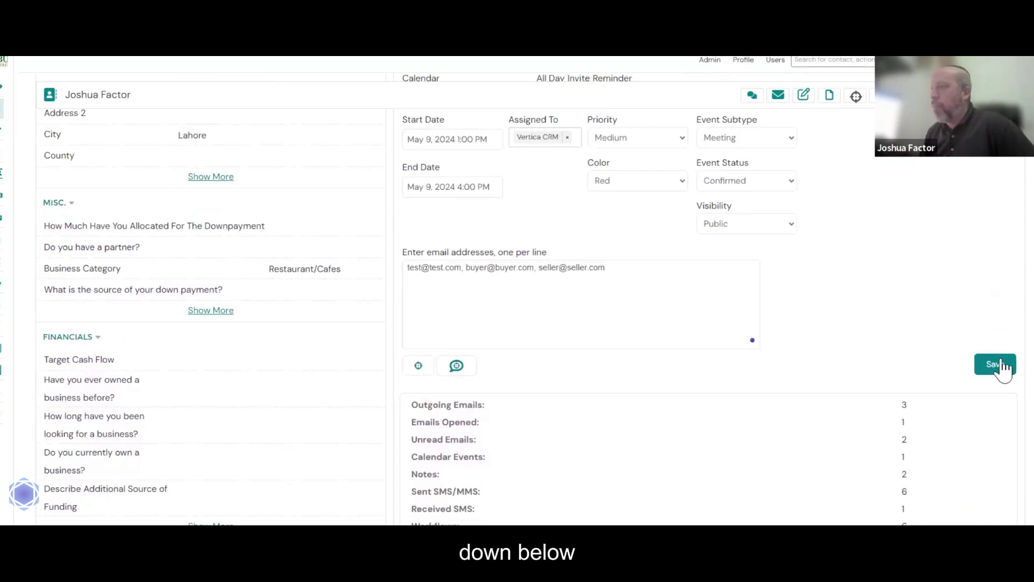
{"action": "scroll", "coordinate": [999, 367], "scroll_direction": "down", "scroll_amount": 4}
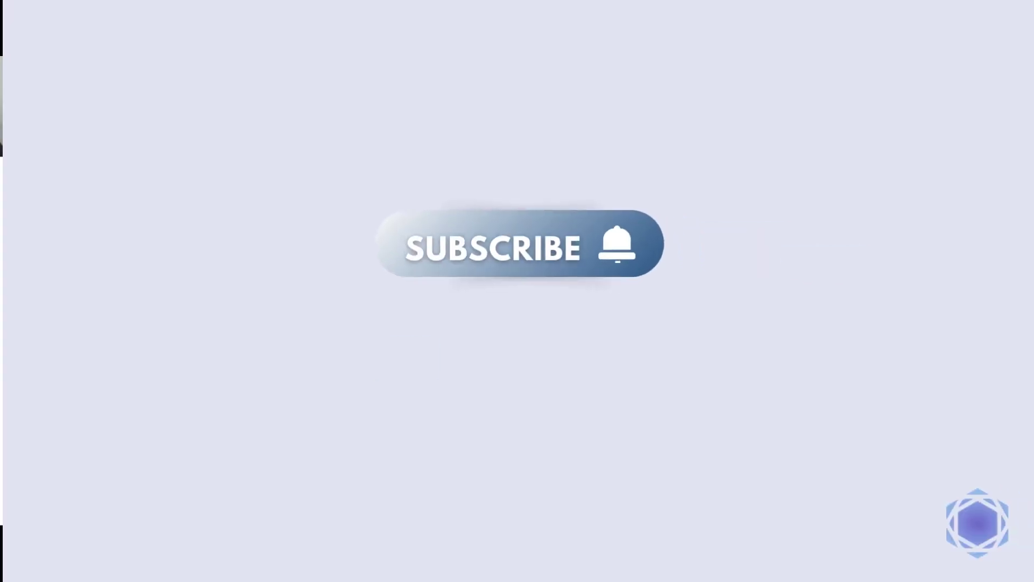